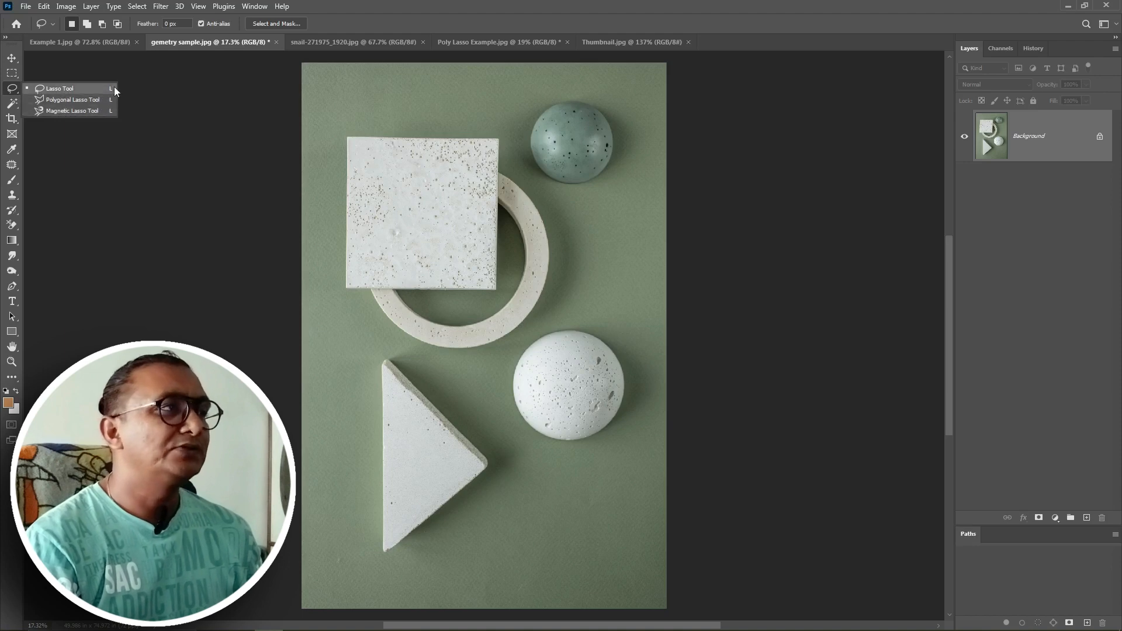
# Trace a freehand selection around the speckled square tile with the Lasso tool
pyautogui.click(69, 91)
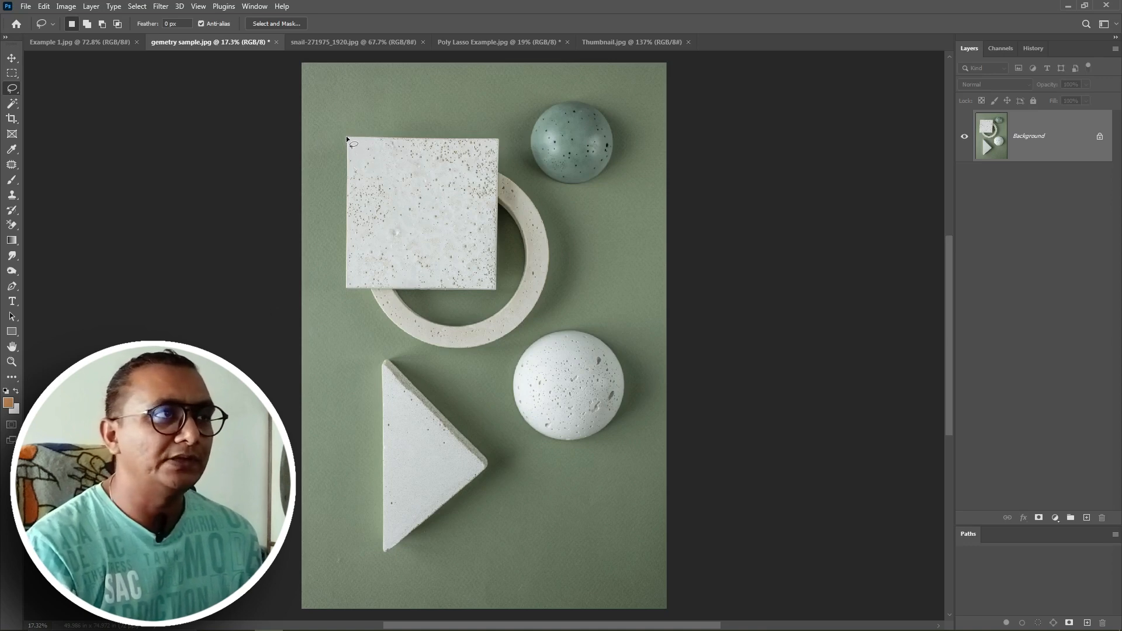
pyautogui.moveTo(346, 137); pyautogui.dragTo(380, 140)
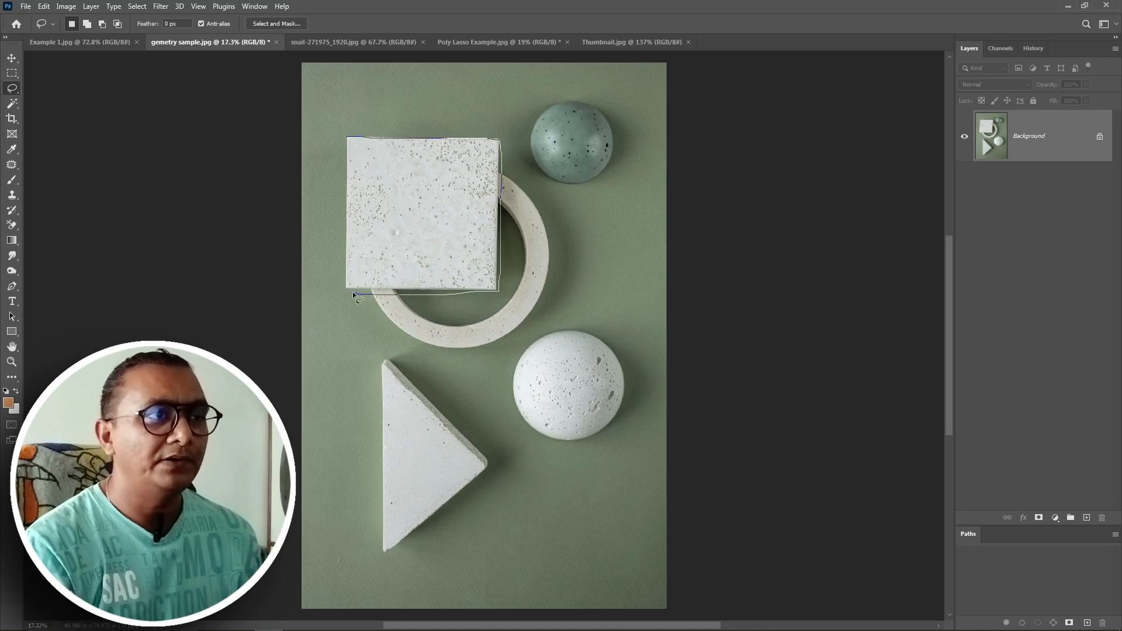
pyautogui.moveTo(353, 293); pyautogui.dragTo(347, 138)
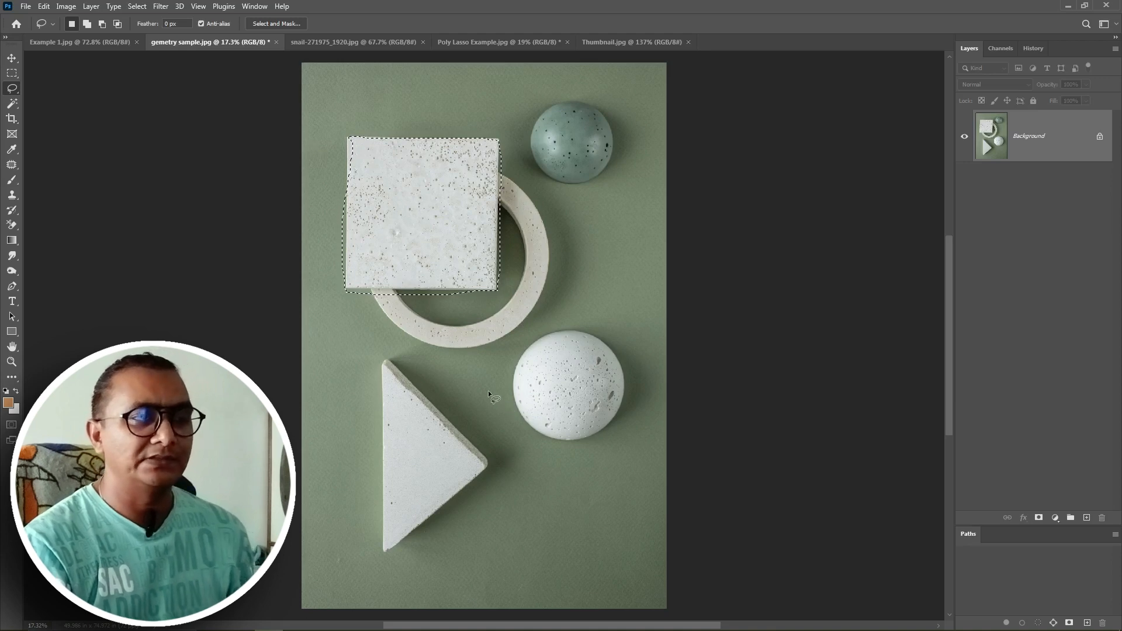
# Trace a new freehand selection around the white triangle
pyautogui.moveTo(383, 364); pyautogui.dragTo(412, 399)
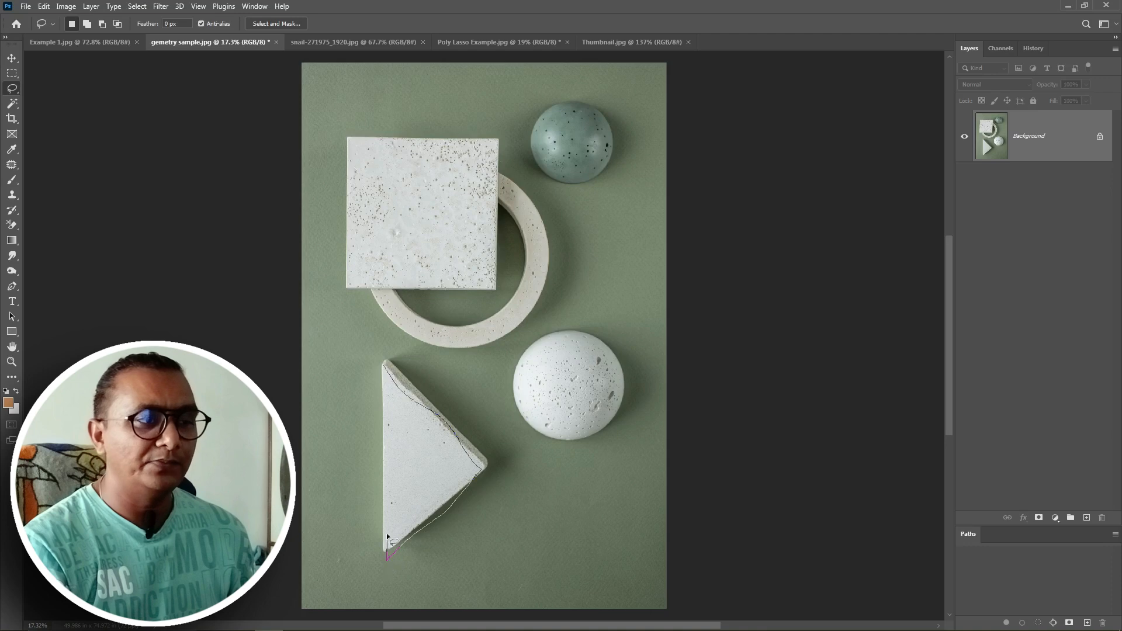
pyautogui.moveTo(381, 364); pyautogui.dragTo(377, 358)
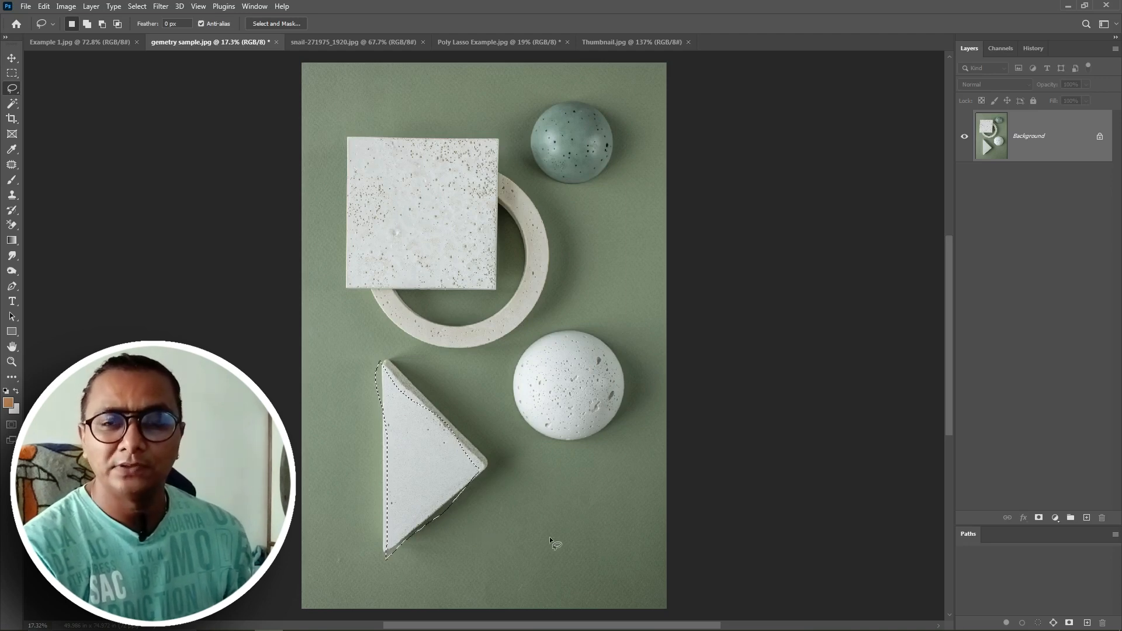
# Draw an irregular freehand selection on the empty green area below the white sphere and deselect it
pyautogui.moveTo(524, 506)
pyautogui.mouseDown()
pyautogui.moveTo(599, 502)
pyautogui.moveTo(623, 509)
pyautogui.moveTo(614, 520)
pyautogui.mouseUp()
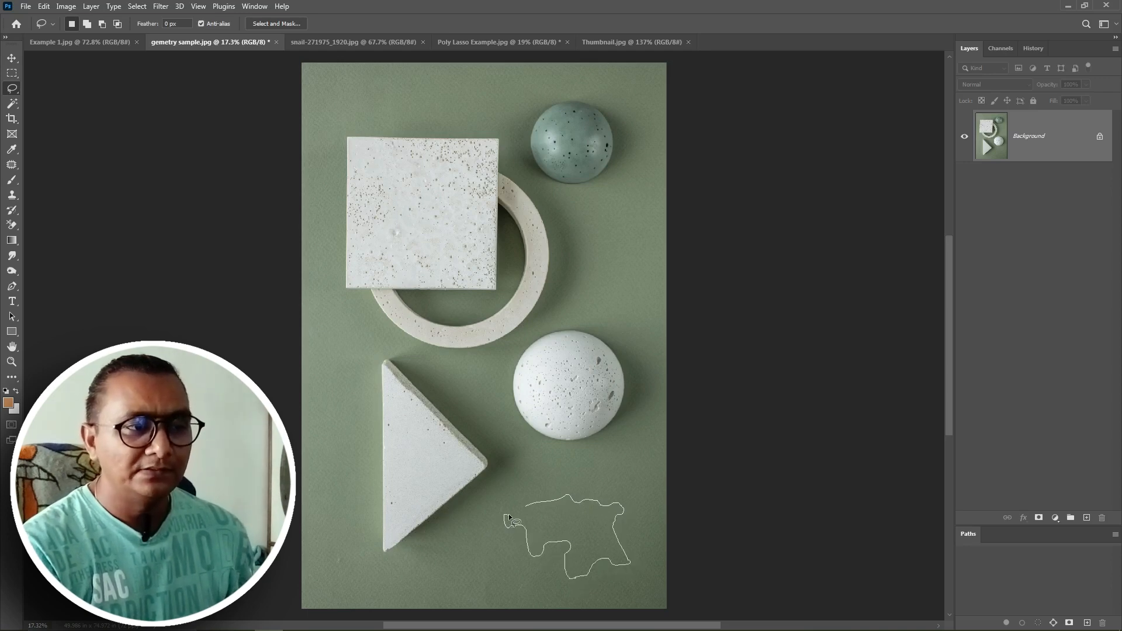
pyautogui.moveTo(520, 501); pyautogui.dragTo(525, 504)
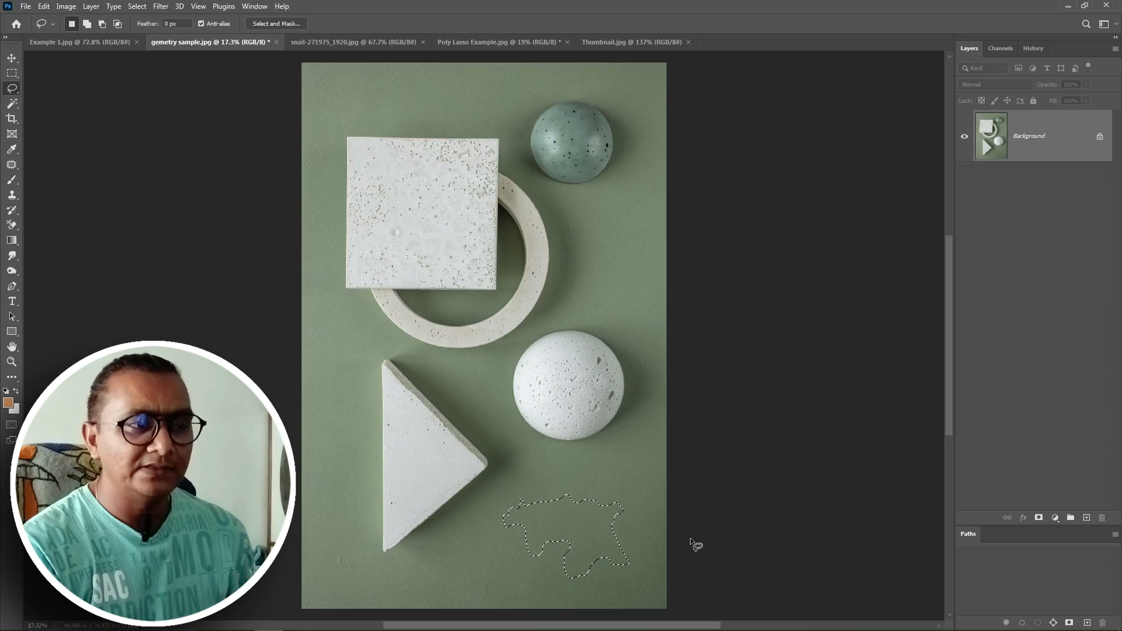
pyautogui.click(531, 493)
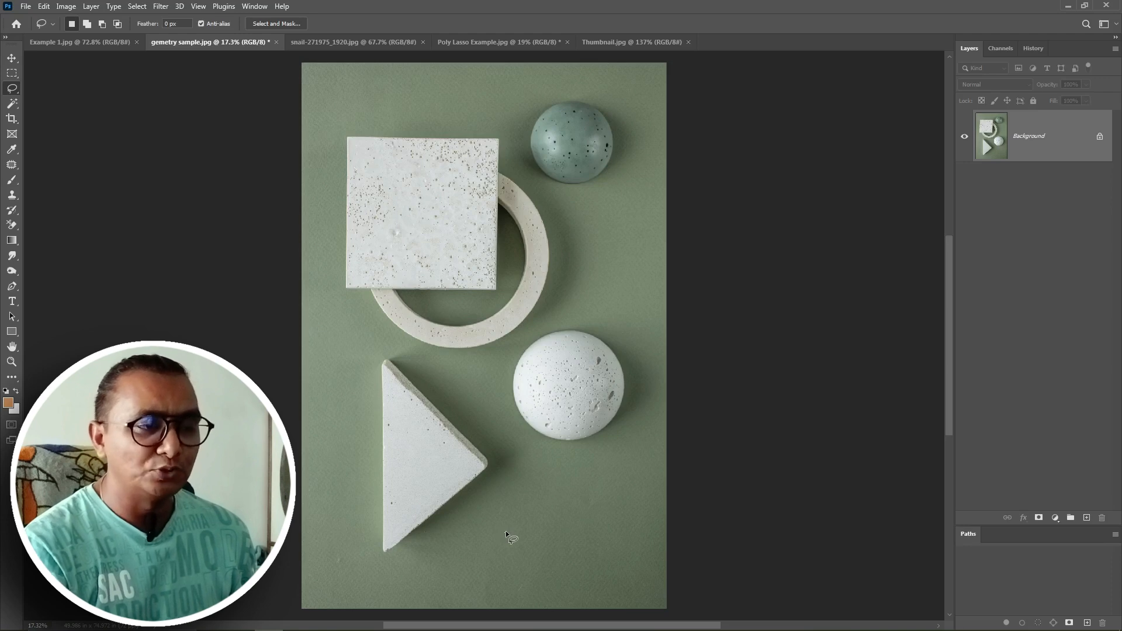
# Lasso a wide arch-shaped area with an open notch at its underside on the green background below the white sphere
pyautogui.moveTo(530, 513)
pyautogui.mouseDown()
pyautogui.moveTo(595, 490)
pyautogui.moveTo(642, 519)
pyautogui.mouseUp()
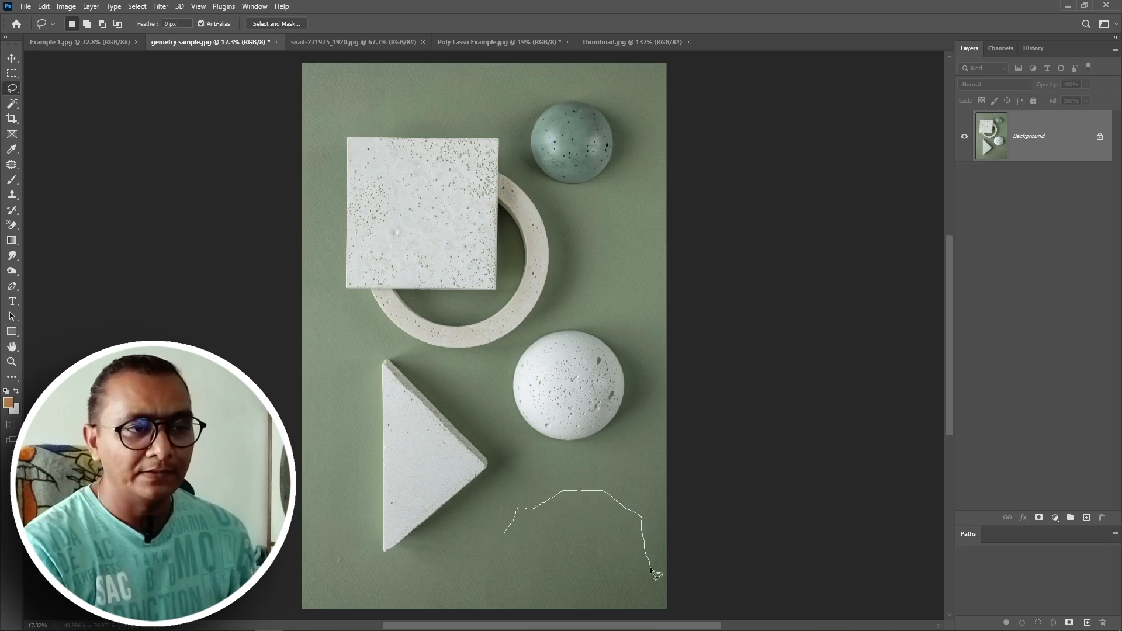
pyautogui.moveTo(651, 568)
pyautogui.mouseDown()
pyautogui.moveTo(613, 596)
pyautogui.moveTo(552, 593)
pyautogui.moveTo(583, 511)
pyautogui.moveTo(554, 514)
pyautogui.moveTo(523, 577)
pyautogui.mouseUp()
pyautogui.moveTo(454, 564)
pyautogui.mouseDown()
pyautogui.moveTo(468, 538)
pyautogui.moveTo(503, 533)
pyautogui.mouseUp()
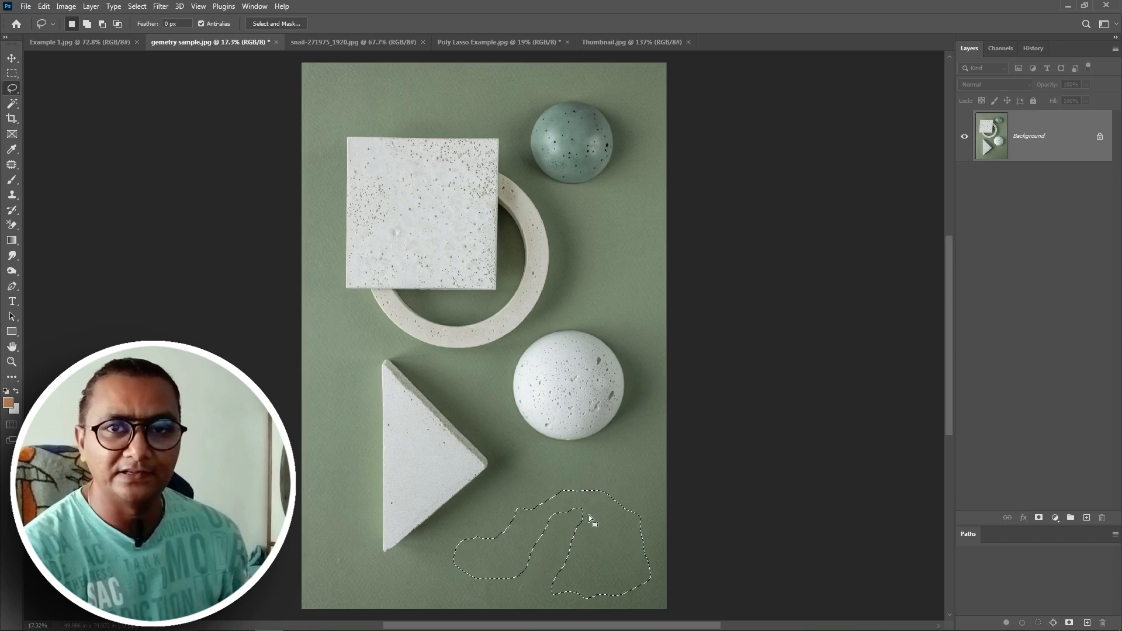
# Add freehand areas to the selection, extending it upward to the lower edge of the white sphere
pyautogui.click(86, 23)
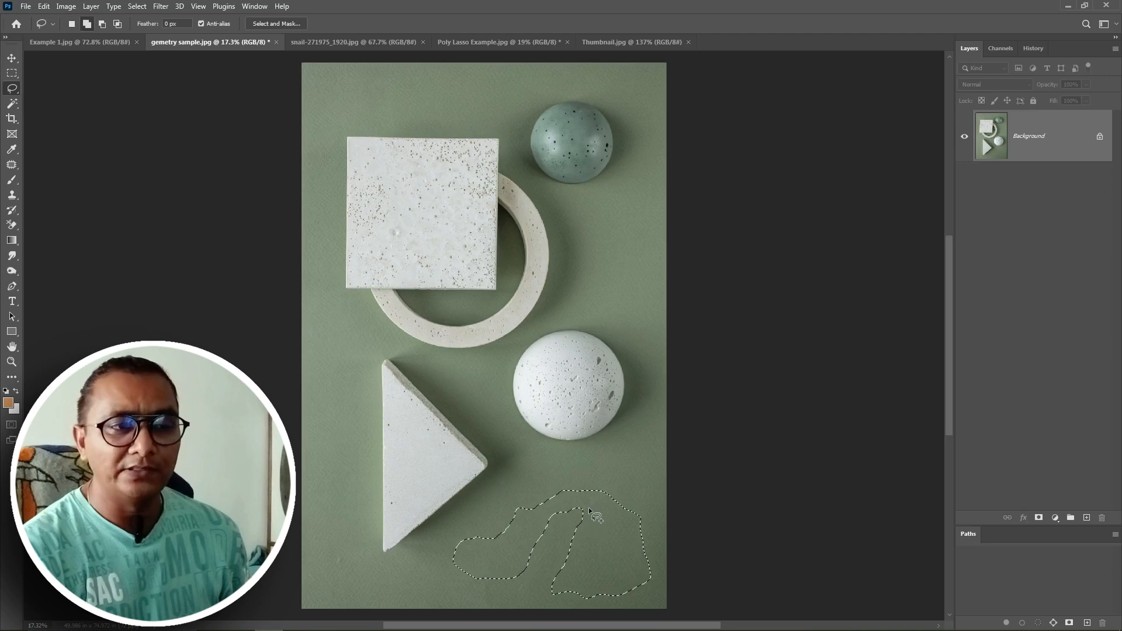
pyautogui.moveTo(588, 507)
pyautogui.mouseDown()
pyautogui.moveTo(583, 458)
pyautogui.moveTo(618, 450)
pyautogui.mouseUp()
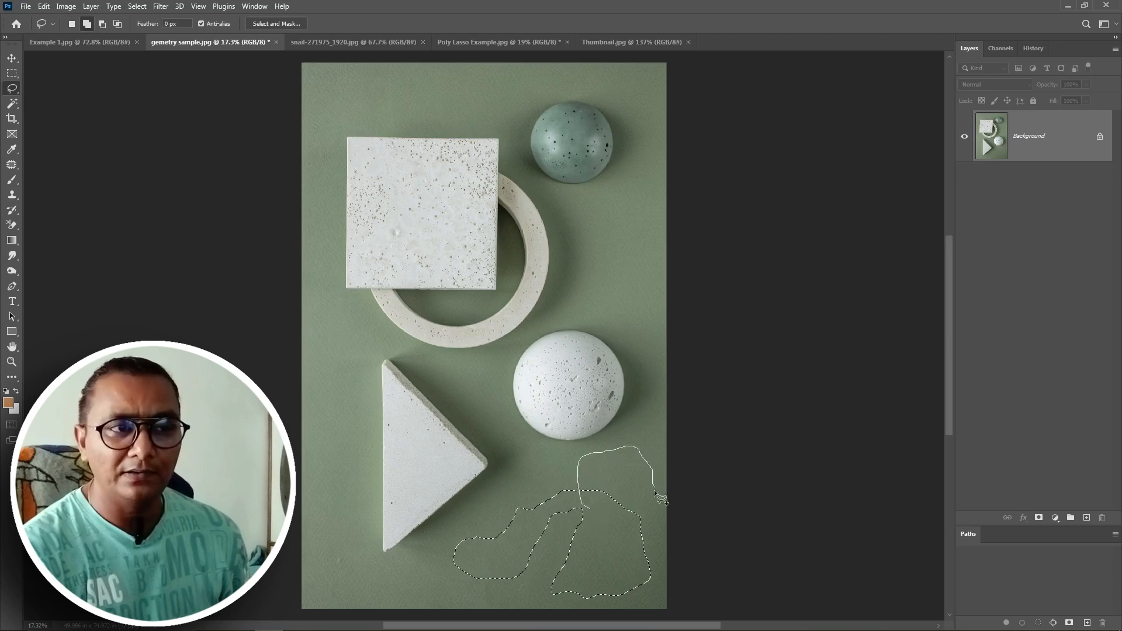
pyautogui.moveTo(643, 551); pyautogui.dragTo(591, 513)
pyautogui.moveTo(600, 463)
pyautogui.mouseDown()
pyautogui.moveTo(550, 422)
pyautogui.moveTo(507, 543)
pyautogui.moveTo(555, 514)
pyautogui.moveTo(603, 461)
pyautogui.mouseUp()
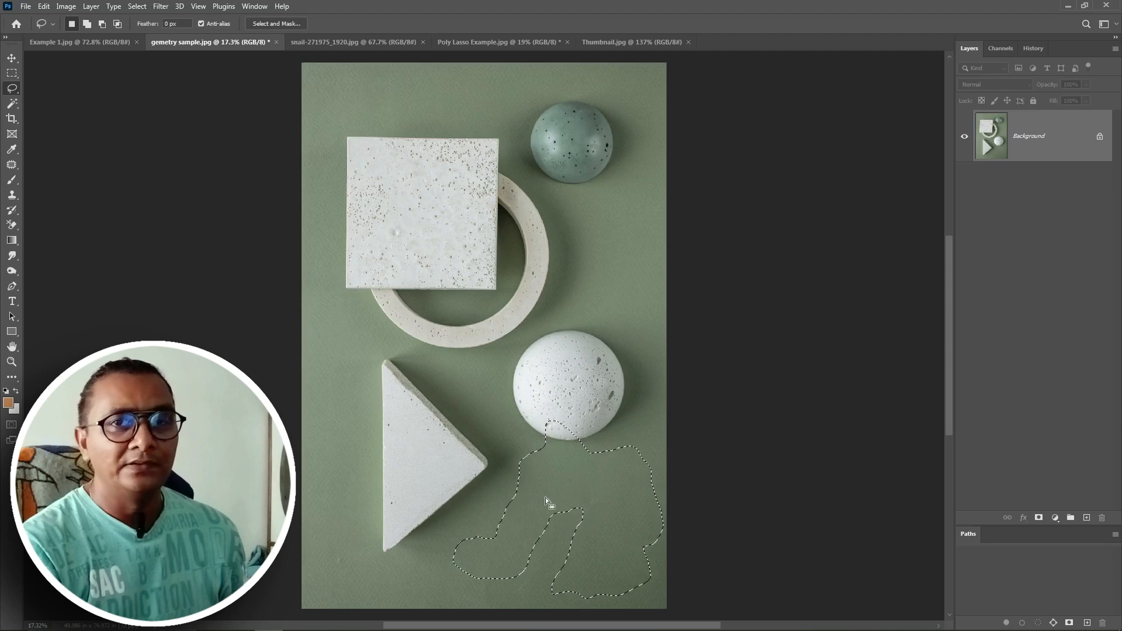
# Subtract a freehand area around the selection's lower notch, and add a freehand region that fills the notch in
pyautogui.press('alt')
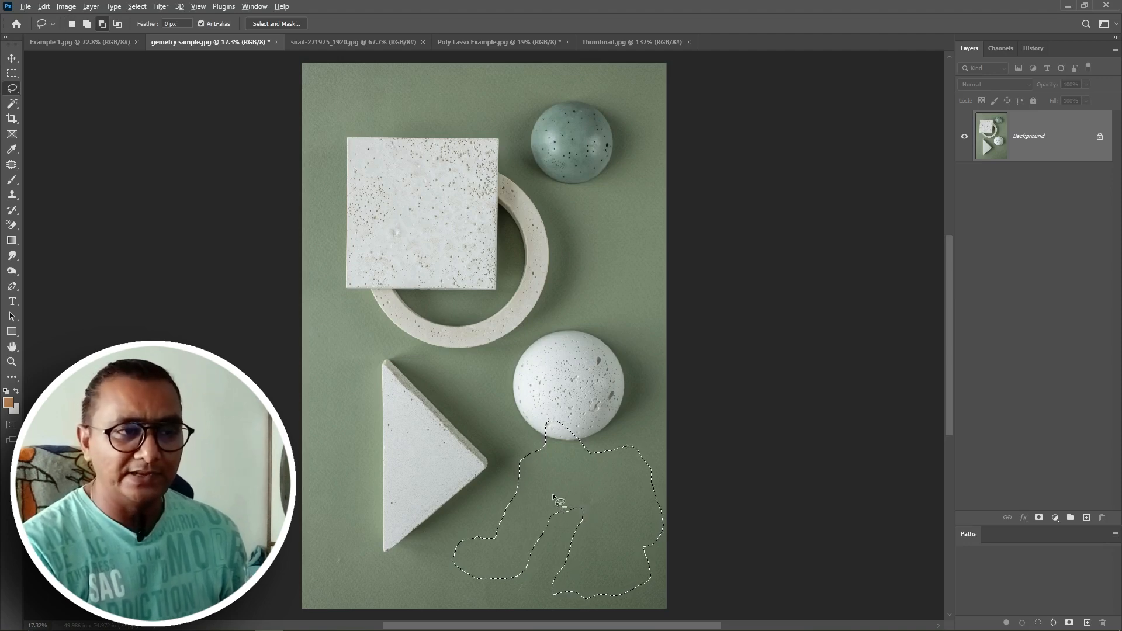
pyautogui.moveTo(507, 597)
pyautogui.mouseDown()
pyautogui.moveTo(534, 504)
pyautogui.moveTo(573, 491)
pyautogui.moveTo(592, 501)
pyautogui.moveTo(579, 572)
pyautogui.moveTo(560, 599)
pyautogui.moveTo(522, 595)
pyautogui.mouseUp()
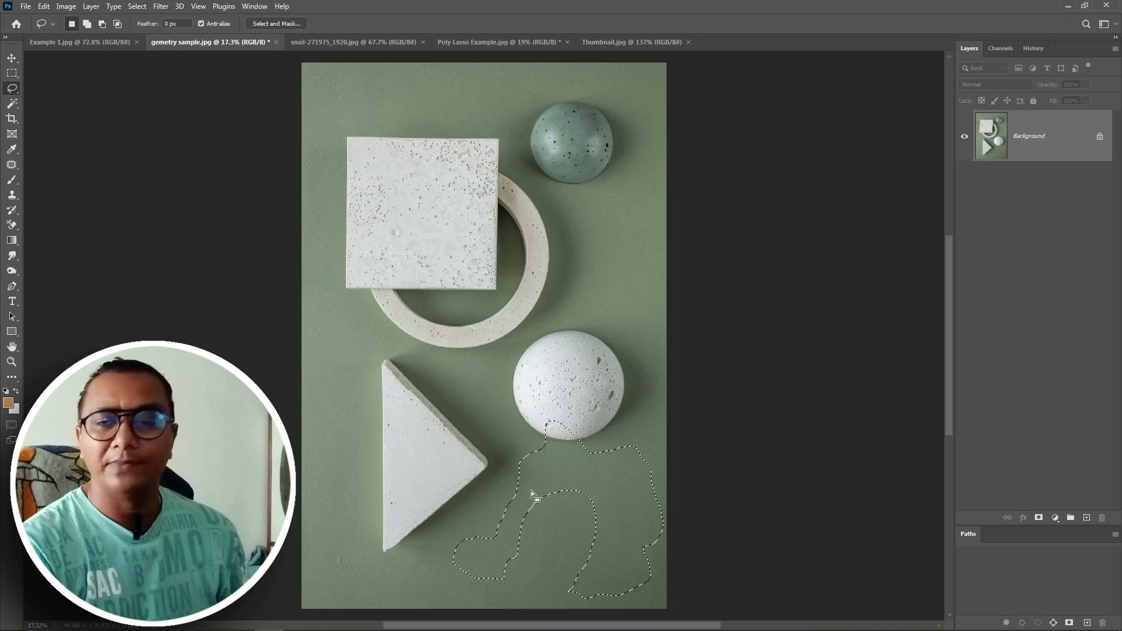
pyautogui.press('shift')
pyautogui.moveTo(550, 478)
pyautogui.mouseDown()
pyautogui.moveTo(517, 517)
pyautogui.moveTo(503, 585)
pyautogui.moveTo(590, 589)
pyautogui.moveTo(611, 491)
pyautogui.moveTo(571, 479)
pyautogui.mouseUp()
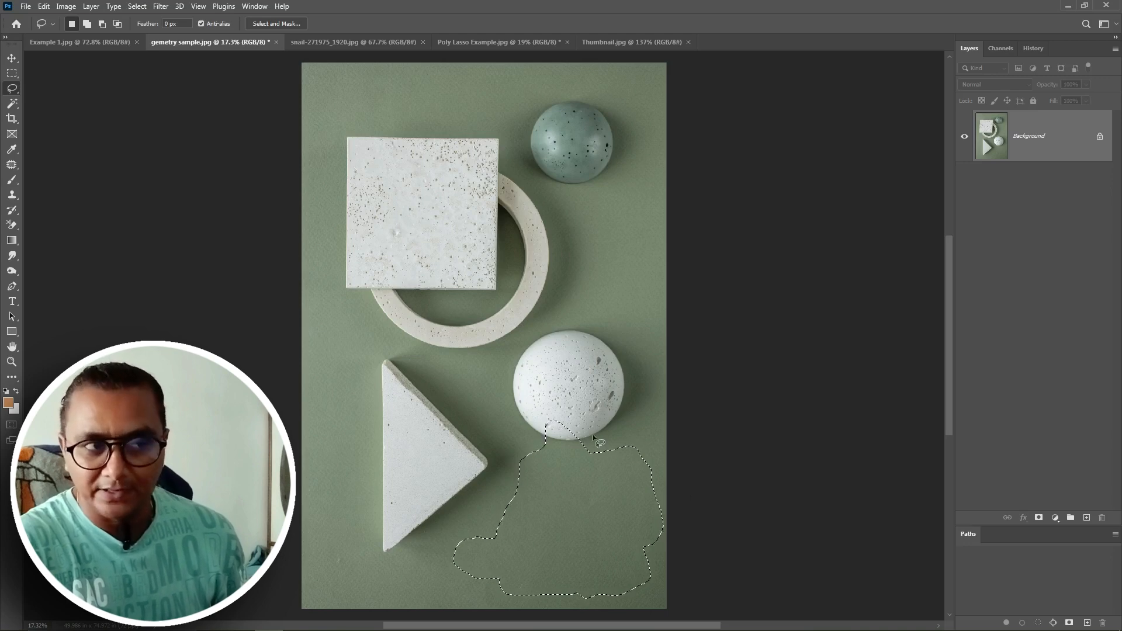
pyautogui.moveTo(593, 433)
pyautogui.mouseDown()
pyautogui.moveTo(595, 503)
pyautogui.moveTo(561, 342)
pyautogui.moveTo(560, 480)
pyautogui.moveTo(583, 503)
pyautogui.moveTo(584, 240)
pyautogui.moveTo(492, 348)
pyautogui.moveTo(446, 456)
pyautogui.moveTo(542, 514)
pyautogui.moveTo(592, 519)
pyautogui.mouseUp()
pyautogui.hotkey('ctrl', 'j')
pyautogui.press('v')
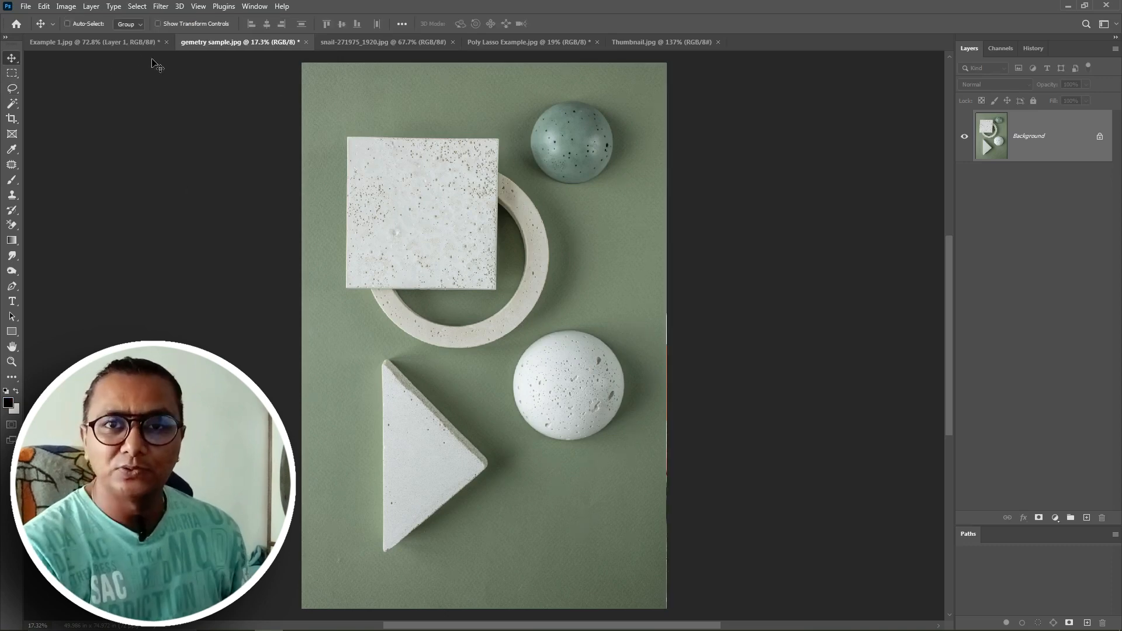
# Bring up the Example 1.jpg document with the Lasso tool active and delete its Layer 1
pyautogui.click(107, 43)
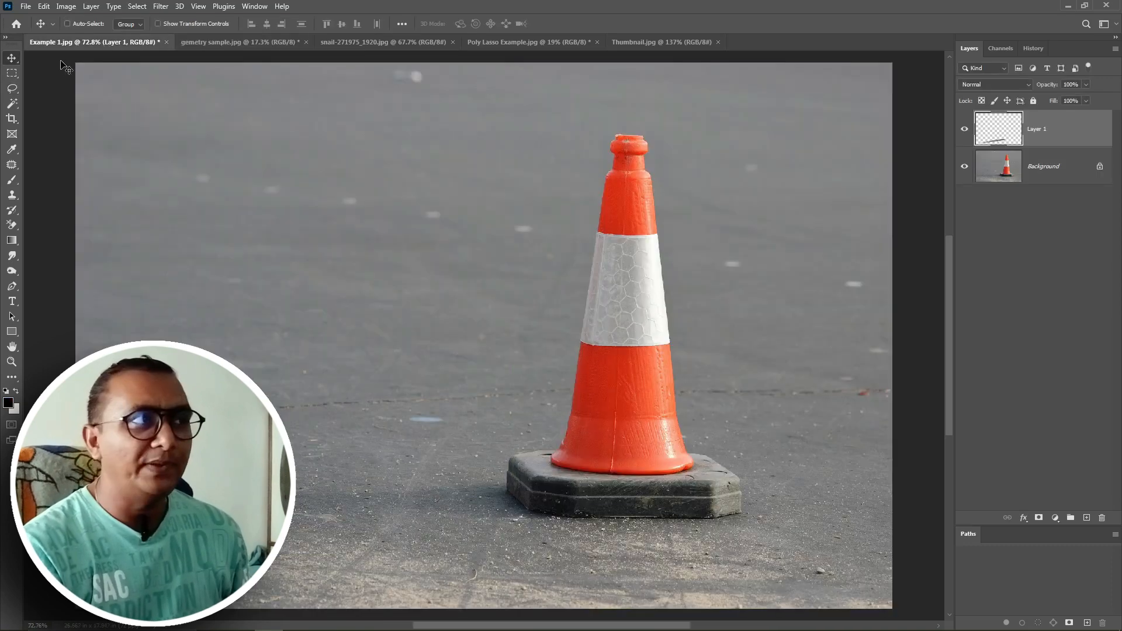
pyautogui.click(12, 89)
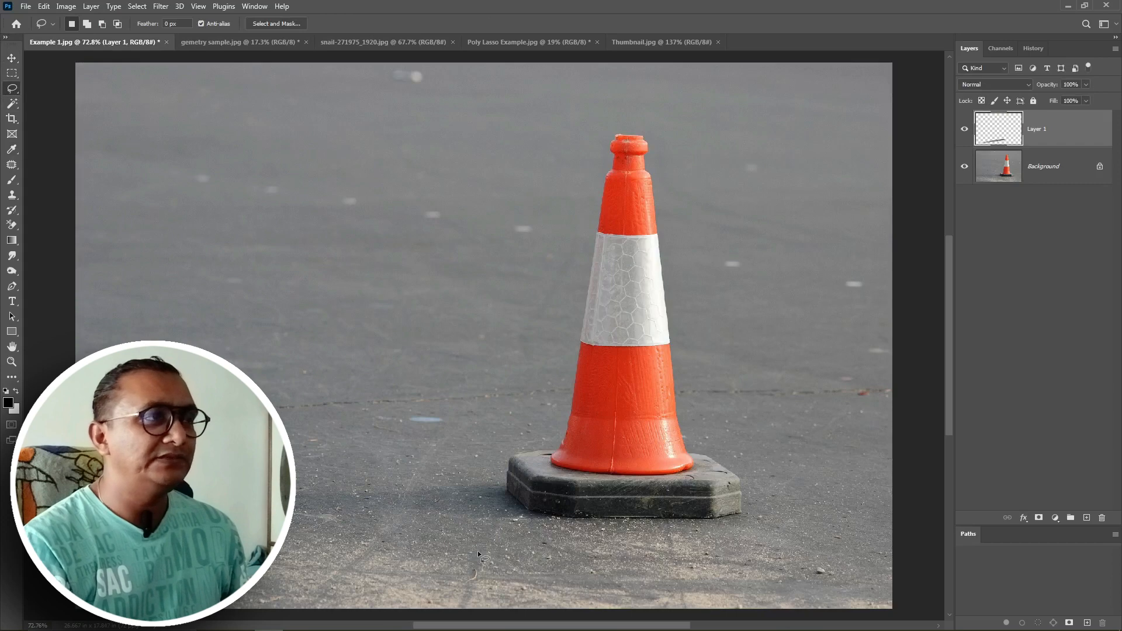
pyautogui.press('Delete')
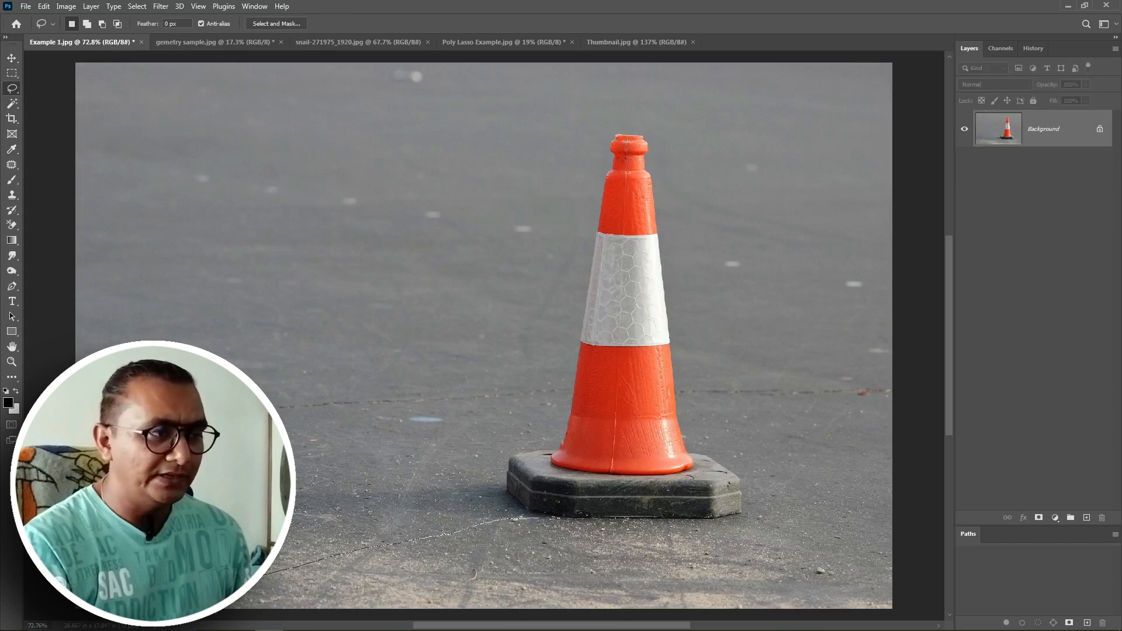
# Lasso a long shadow-shaped area on the ground in front of the traffic cone and add a new layer
pyautogui.moveTo(522, 590); pyautogui.dragTo(677, 547)
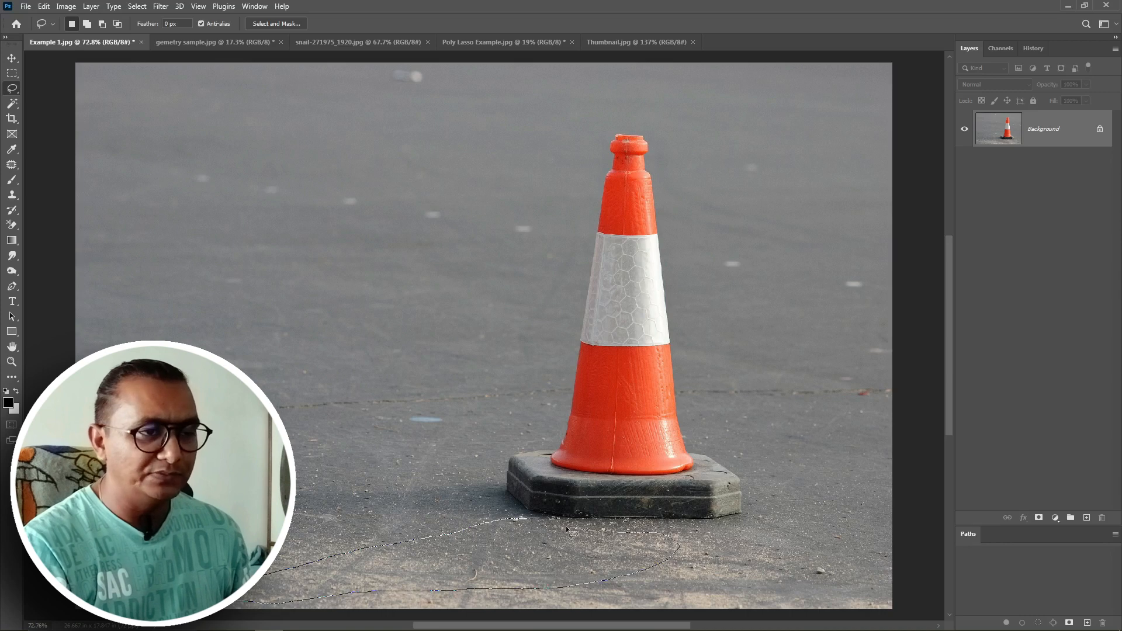
pyautogui.moveTo(550, 526); pyautogui.dragTo(540, 514)
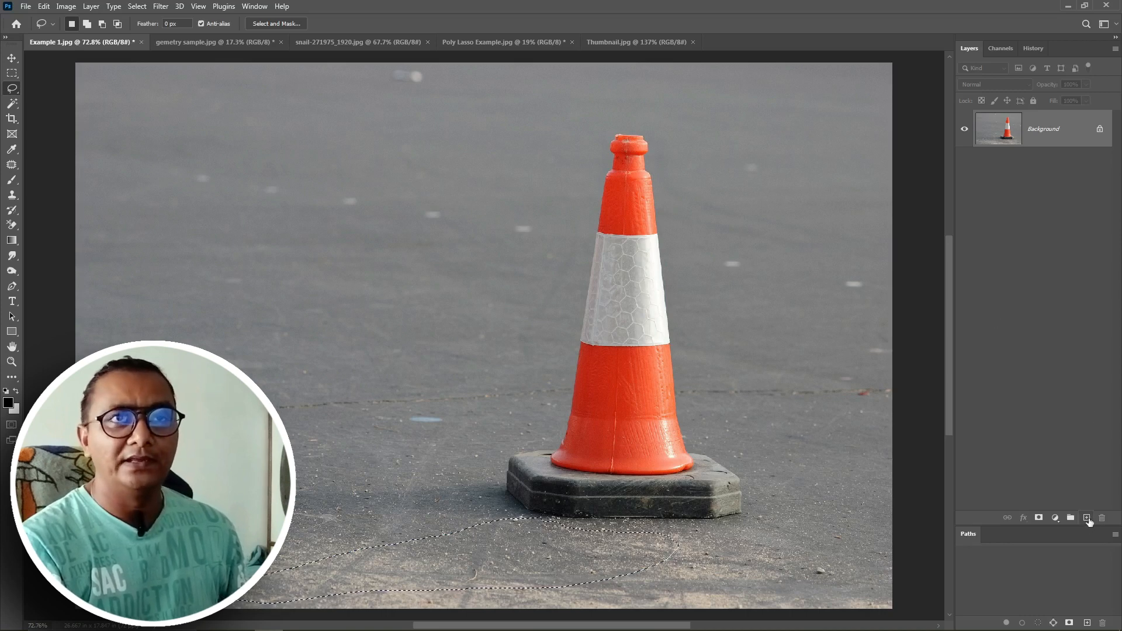
pyautogui.click(1087, 518)
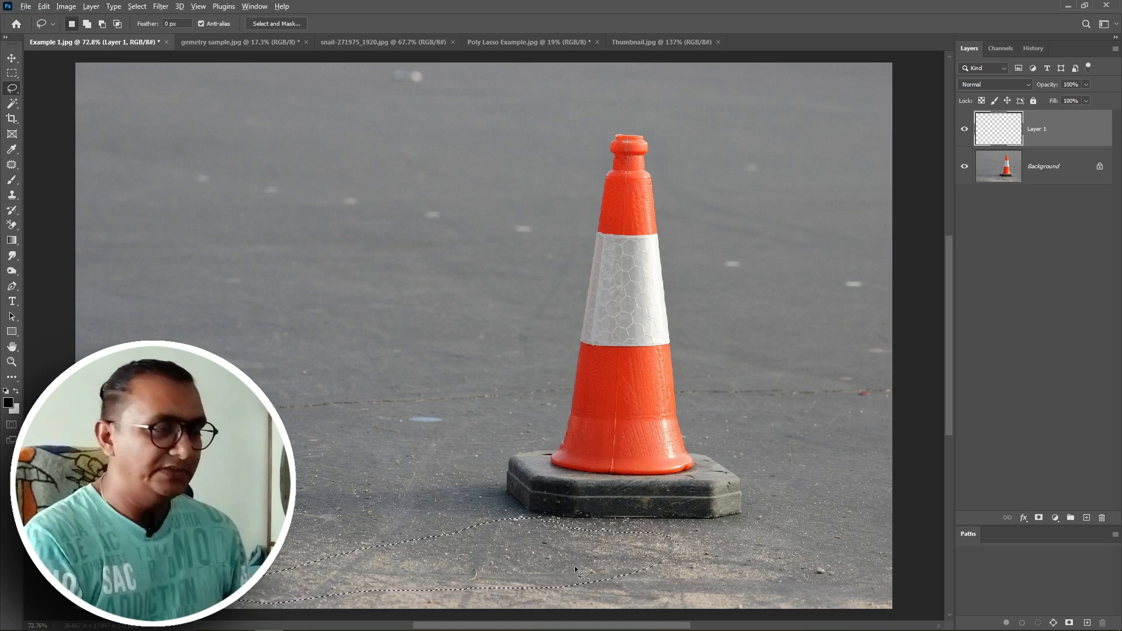
# Fill the shadow-shaped selection with black, deselect it and set the layer's opacity to 40%
pyautogui.hotkey('alt', 'BackSpace')
pyautogui.hotkey('ctrl', 'd')
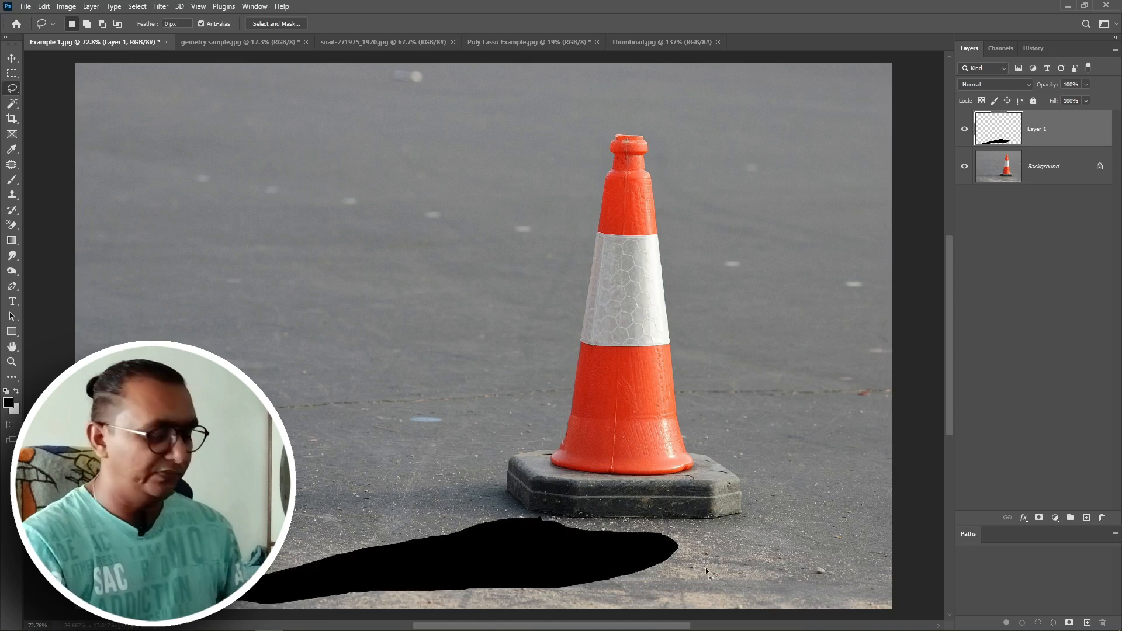
pyautogui.press('v')
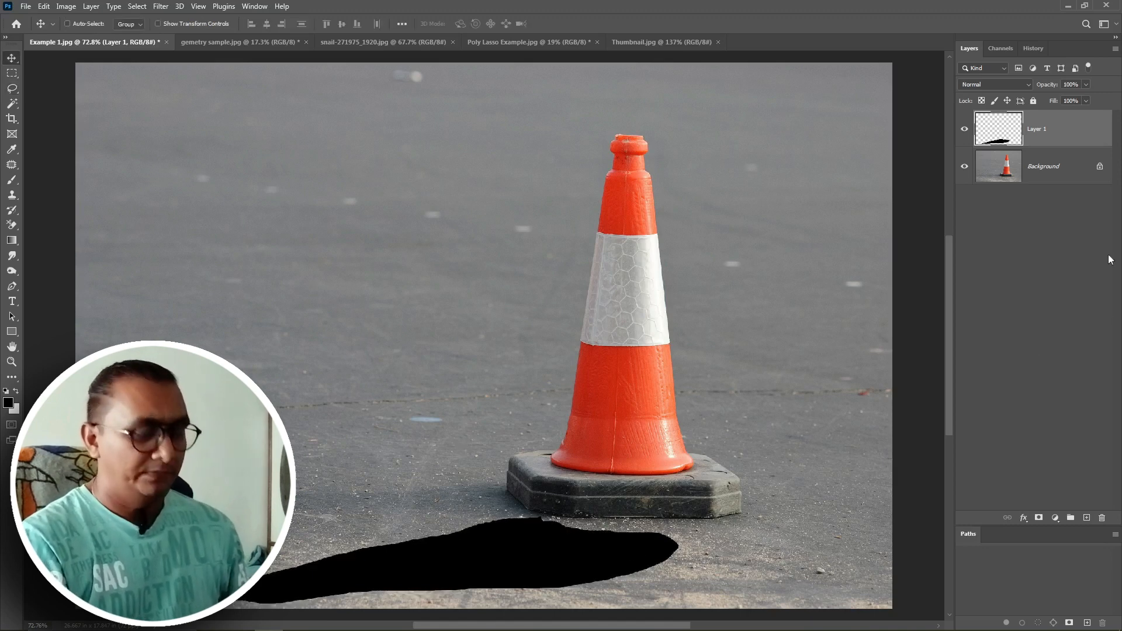
pyautogui.press('4')
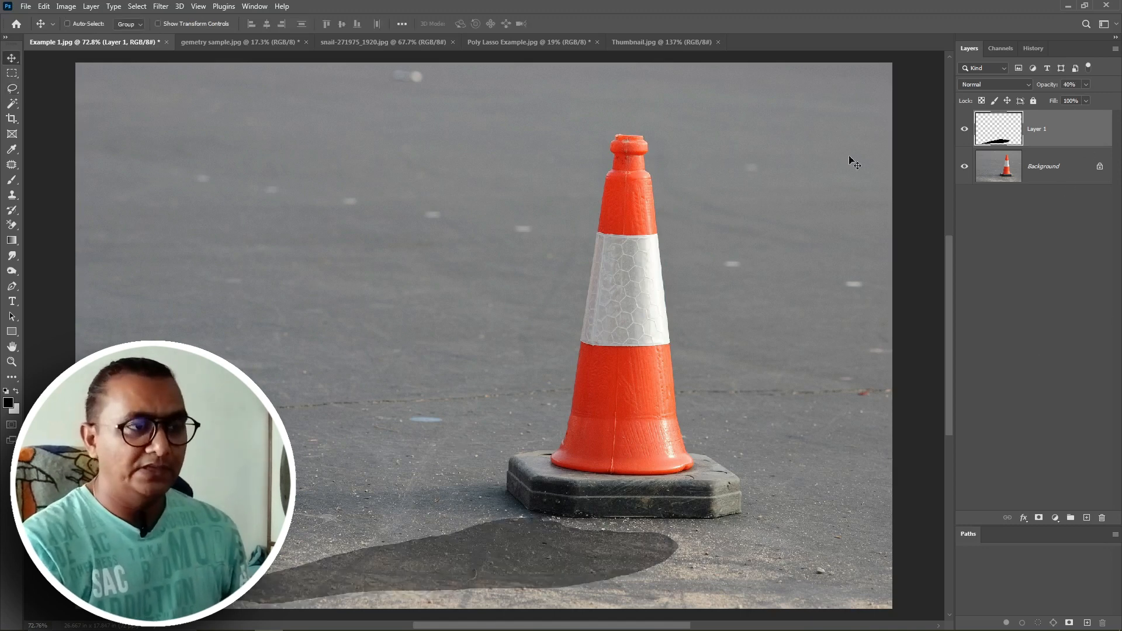
# Soften the shadow layer with a Gaussian Blur of 27.7 pixels radius and shift the shadow slightly
pyautogui.click(161, 7)
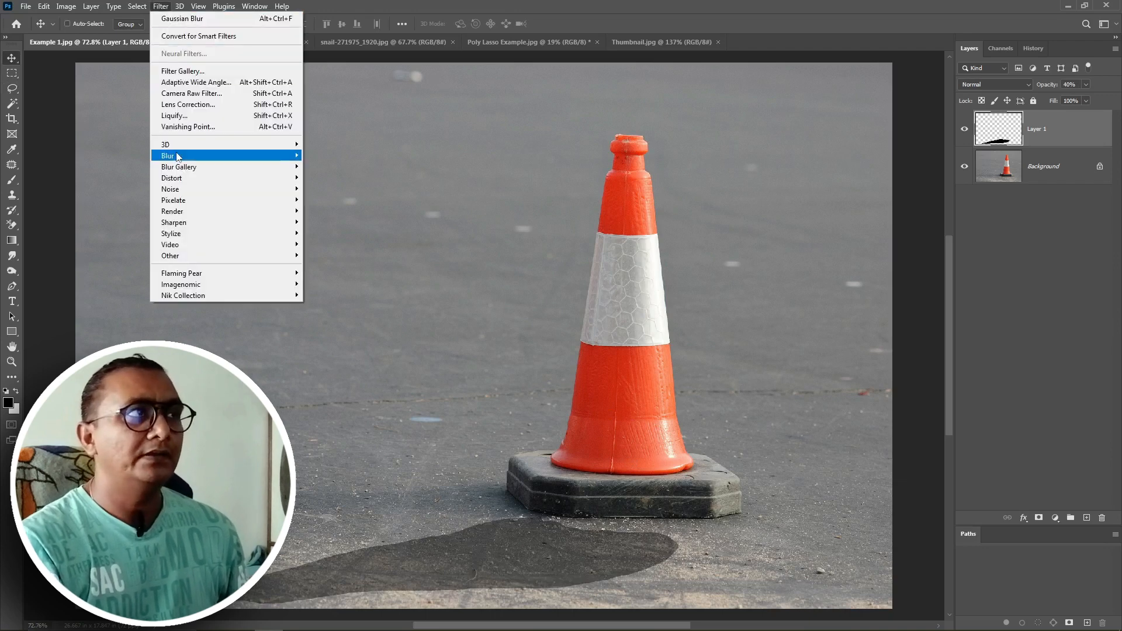
pyautogui.moveTo(263, 156)
pyautogui.click(336, 200)
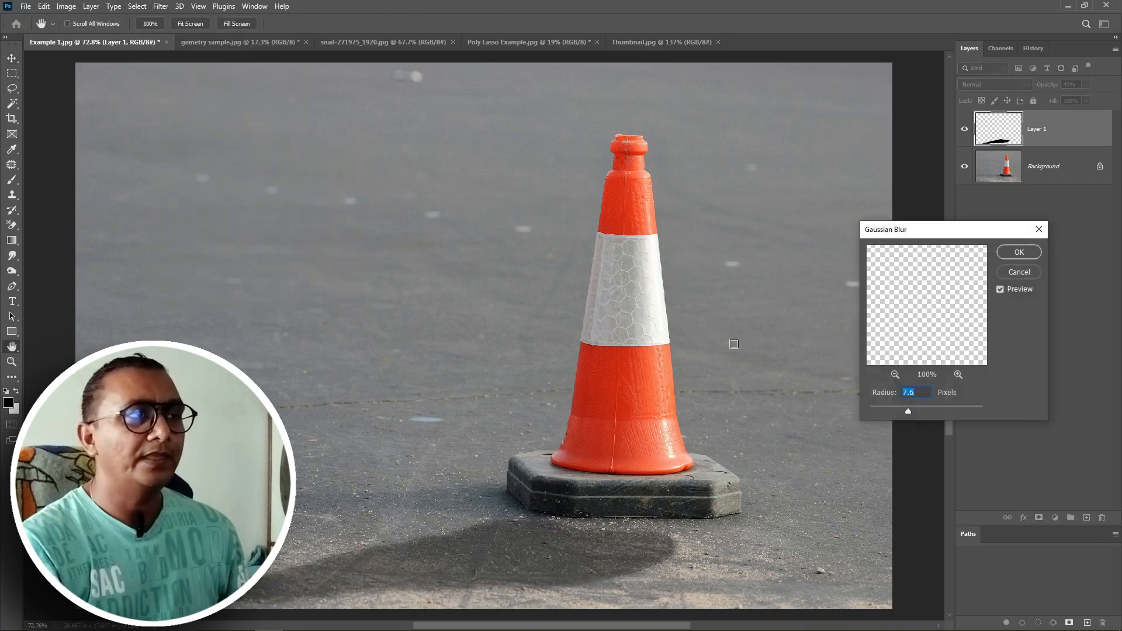
pyautogui.moveTo(908, 411); pyautogui.dragTo(924, 411)
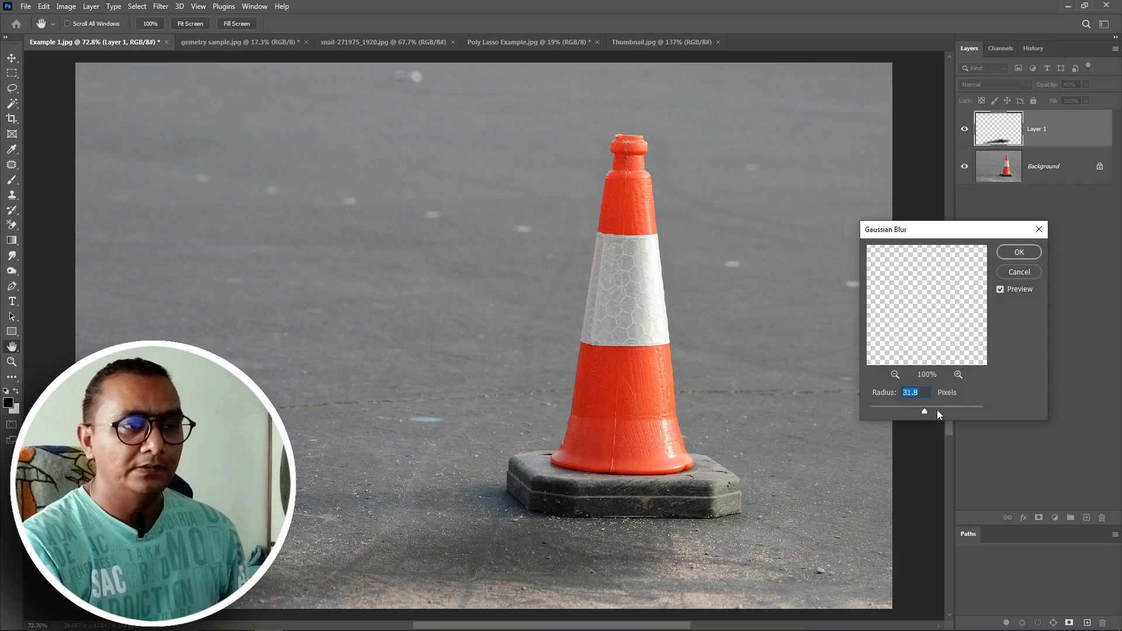
pyautogui.click(938, 409)
pyautogui.moveTo(927, 407); pyautogui.dragTo(923, 414)
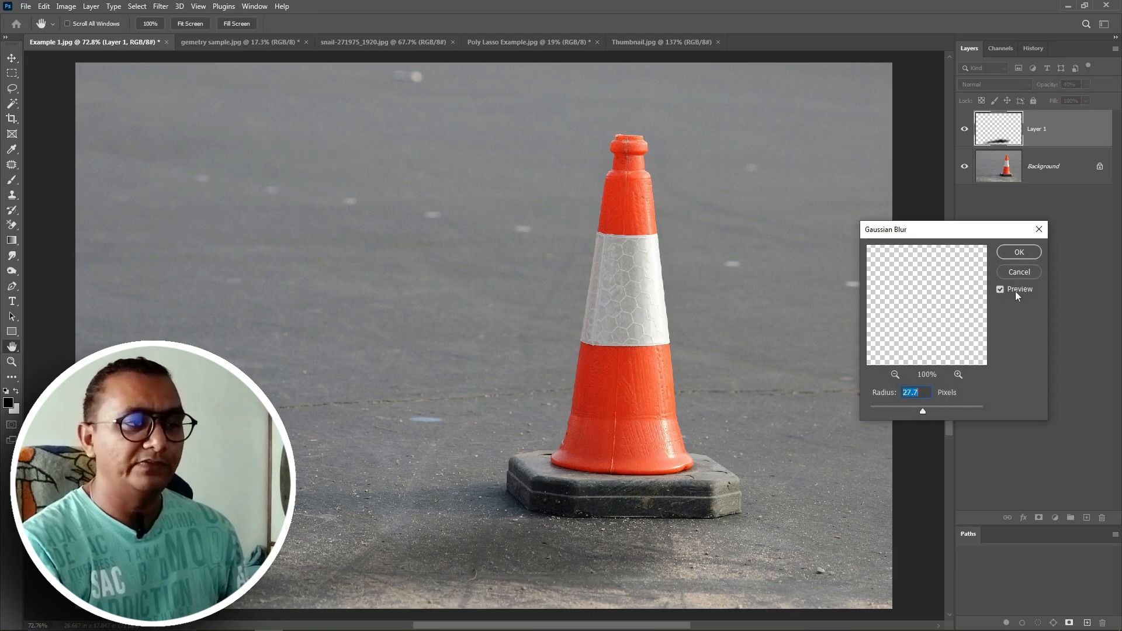
pyautogui.click(1016, 252)
pyautogui.press('v')
pyautogui.moveTo(623, 532); pyautogui.dragTo(630, 535)
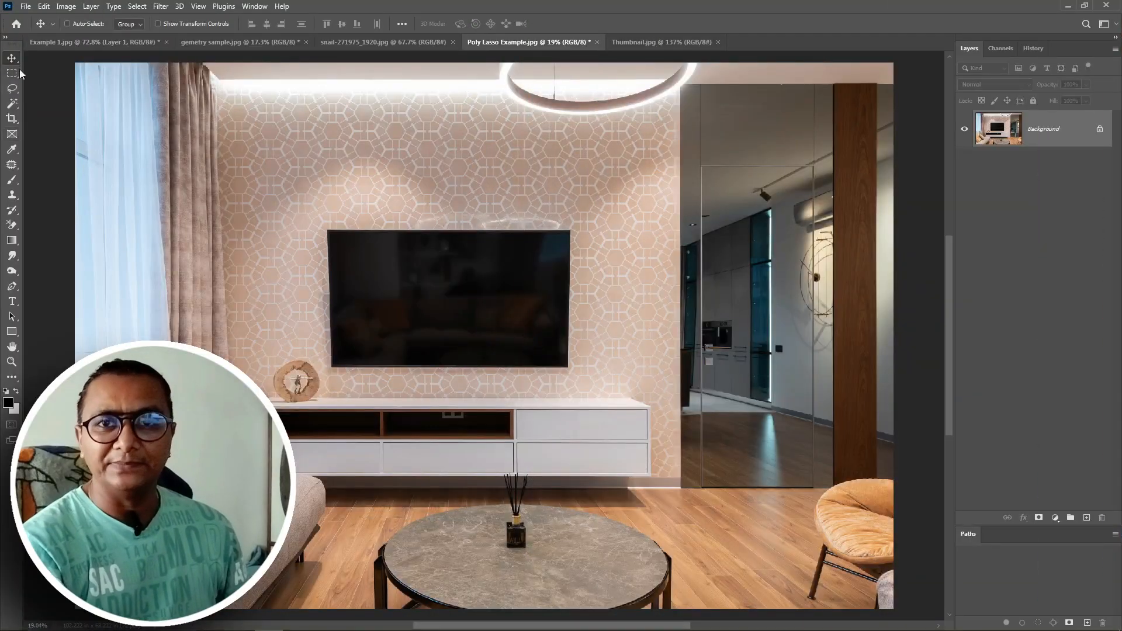
# Activate the Polygonal Lasso tool for the Poly Lasso Example.jpg living-room image
pyautogui.click(11, 89)
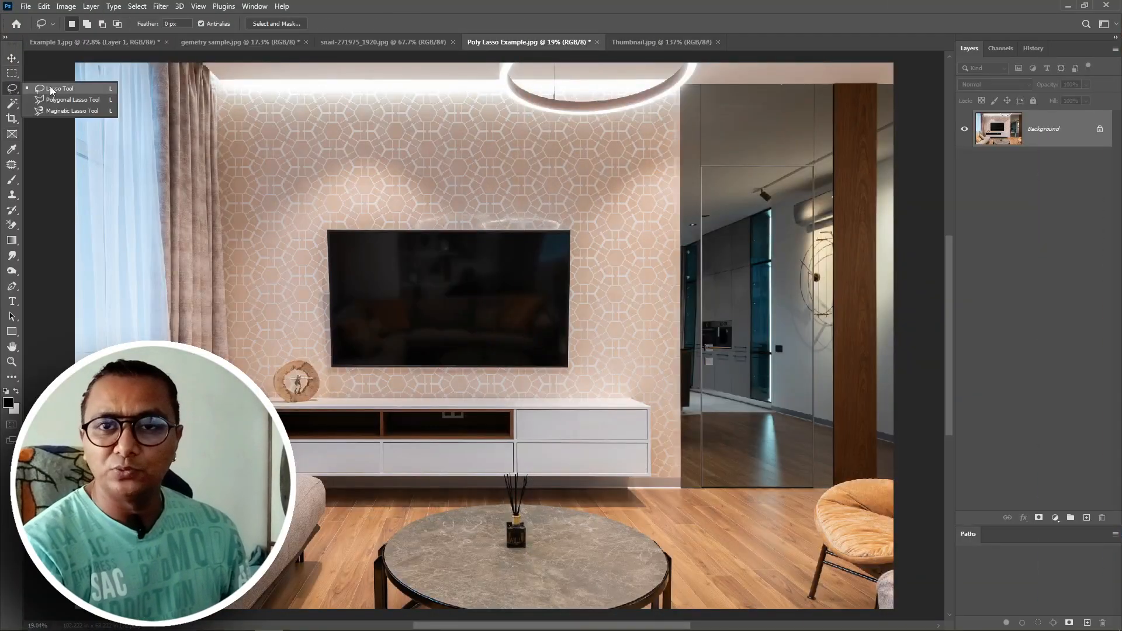
pyautogui.click(72, 99)
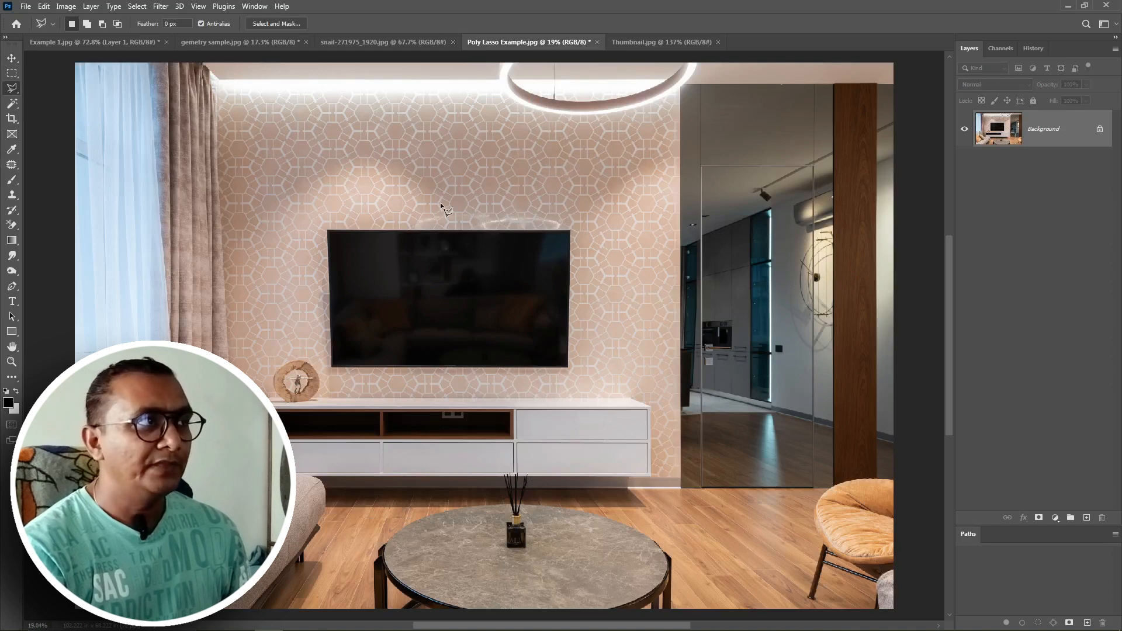
pyautogui.click(9, 88)
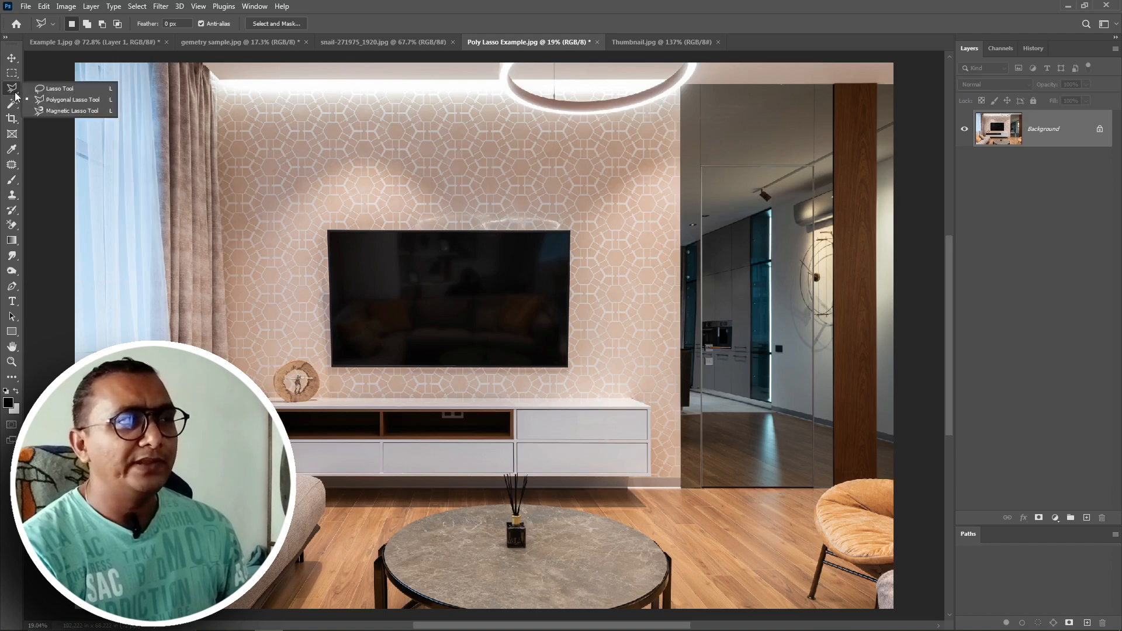
pyautogui.click(50, 100)
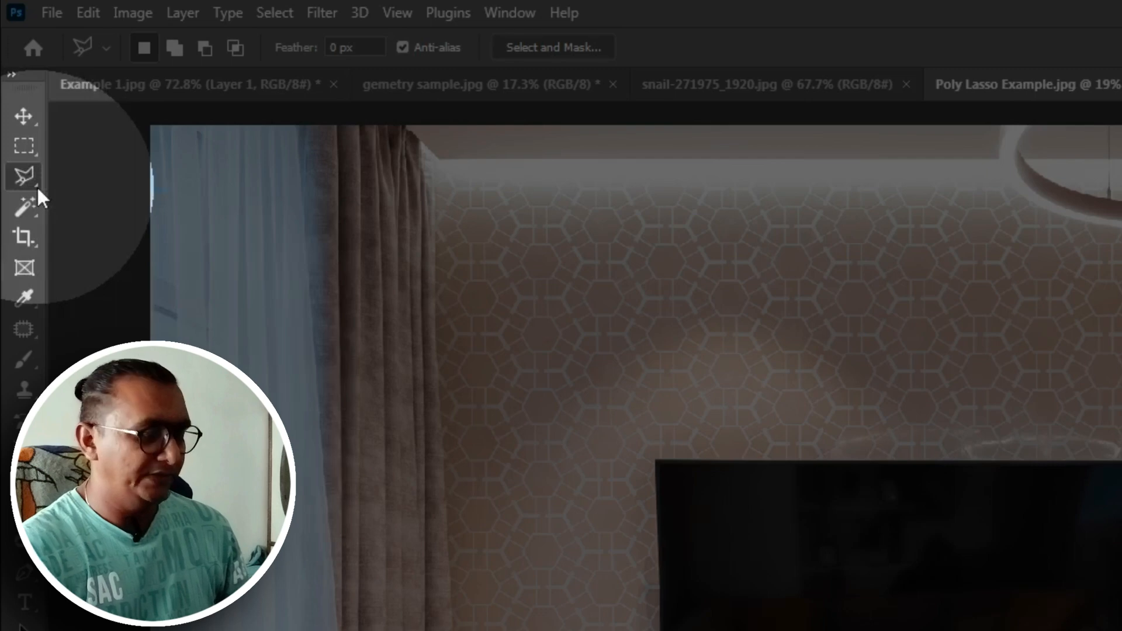
# Cycle through the lasso tool variants and return to the Polygonal Lasso tool
pyautogui.hotkey('shift', 'l')
pyautogui.hotkey('shift', 'l')
pyautogui.hotkey('shift', 'l')
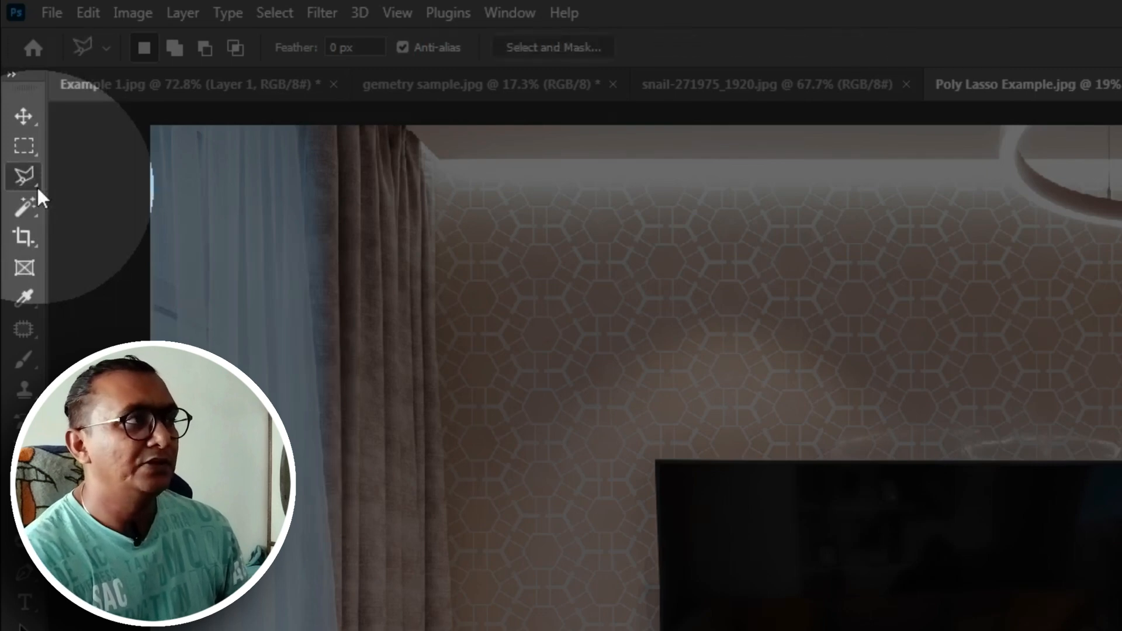
pyautogui.hotkey('shift', 'l')
pyautogui.hotkey('shift', 'l')
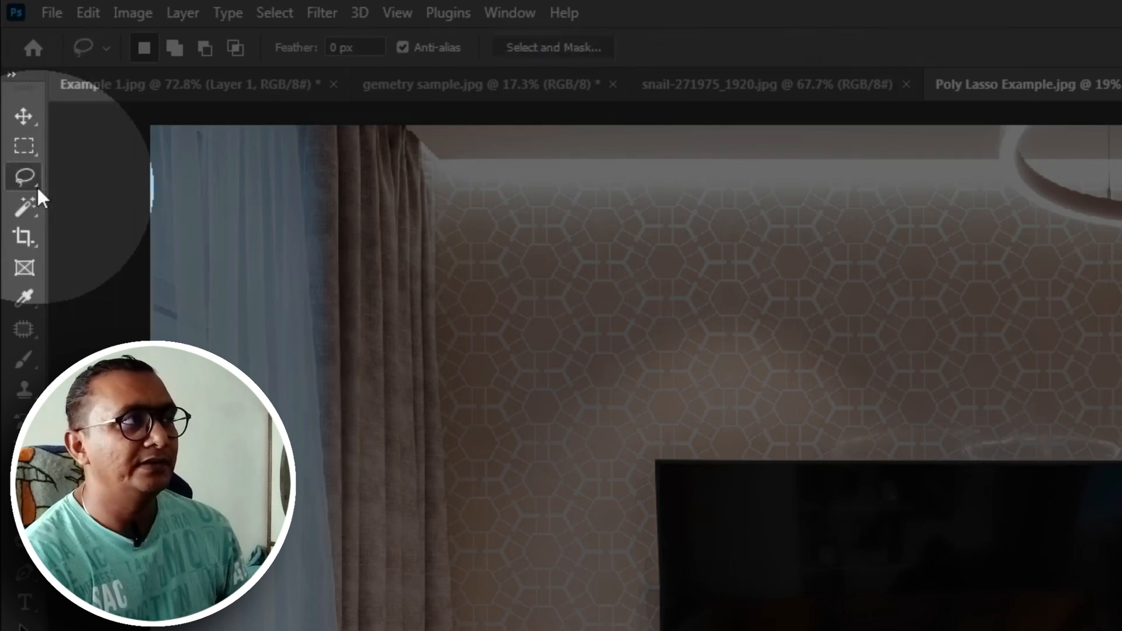
pyautogui.hotkey('shift', 'l')
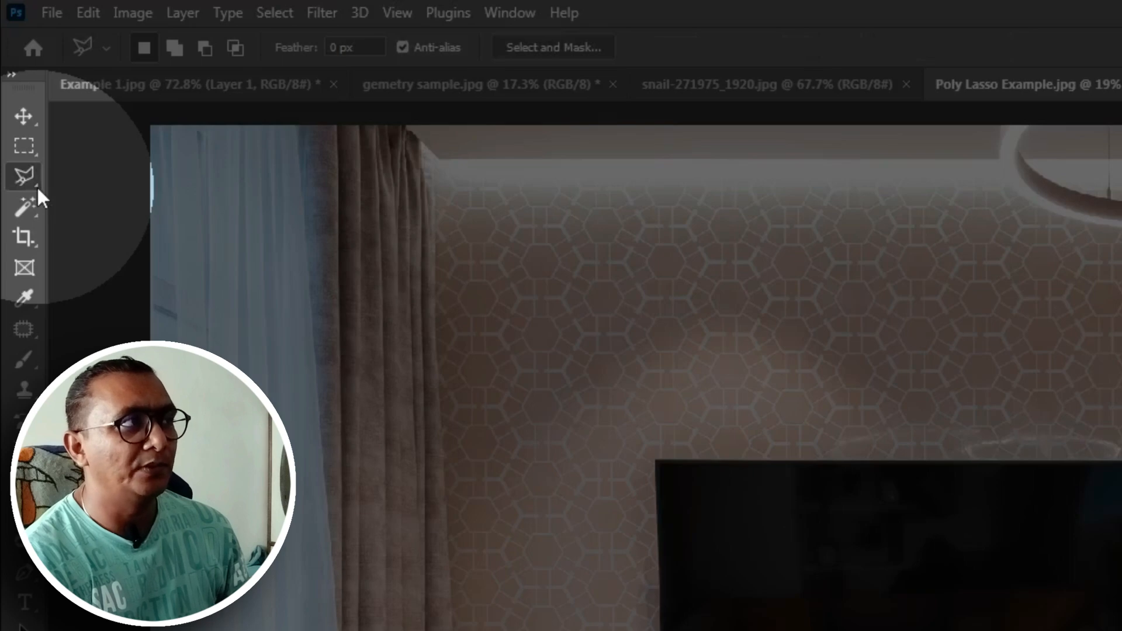
pyautogui.hotkey('shift', 'l')
pyautogui.hotkey('shift', 'l')
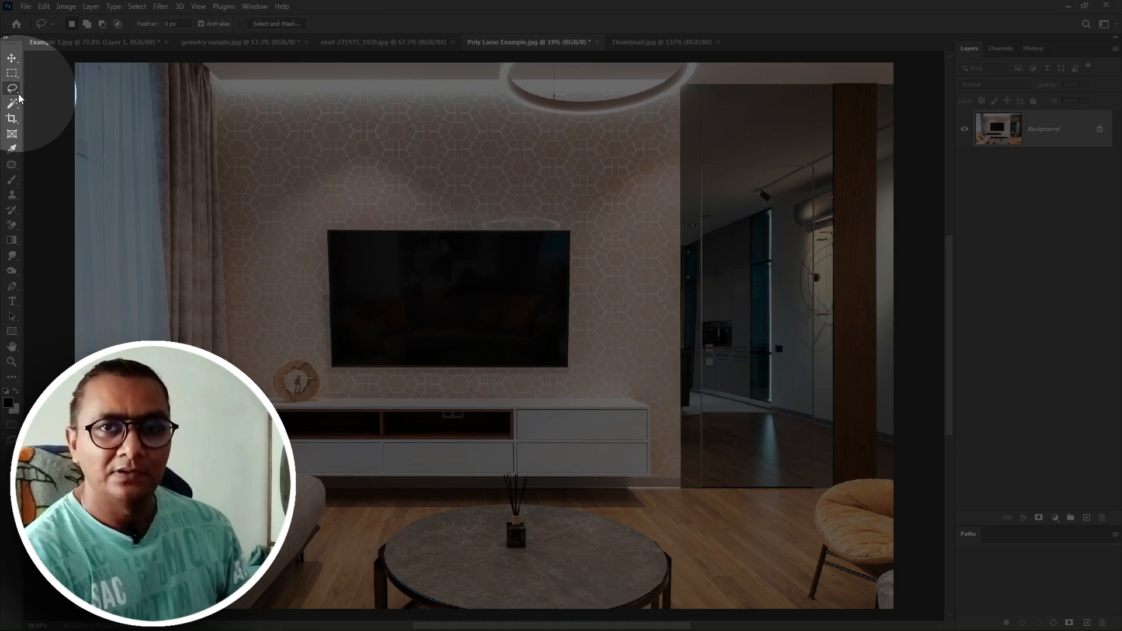
pyautogui.hotkey('shift', 'l')
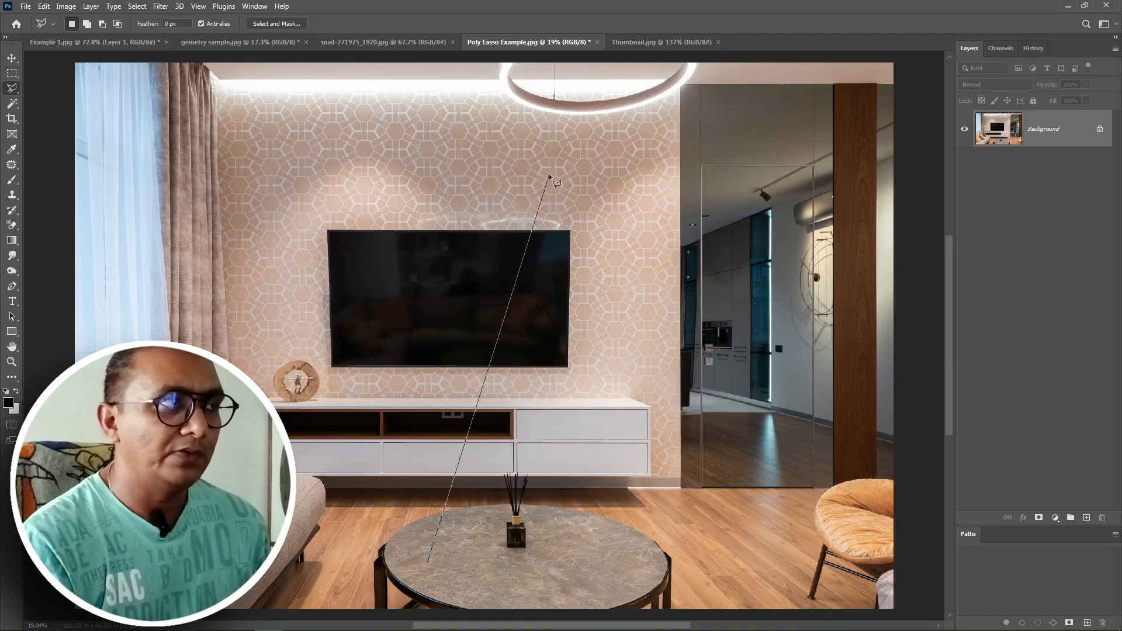
# Draw a zigzag polygonal selection spanning the coffee table, wall and glass partition, and clear it after shifting it over the TV
pyautogui.click(615, 144)
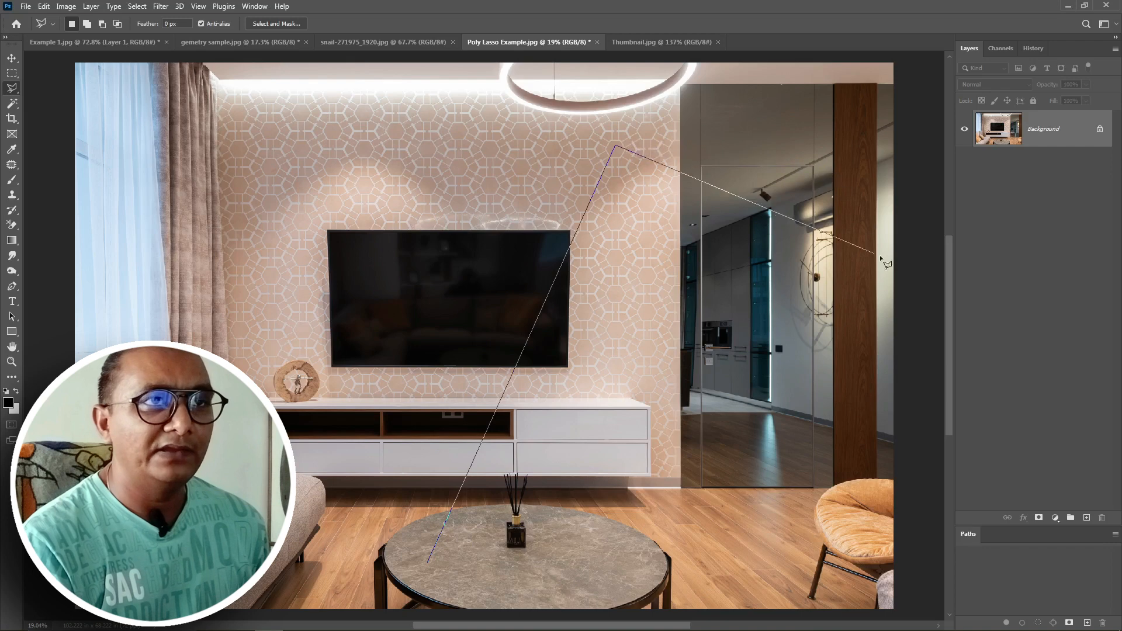
pyautogui.click(733, 96)
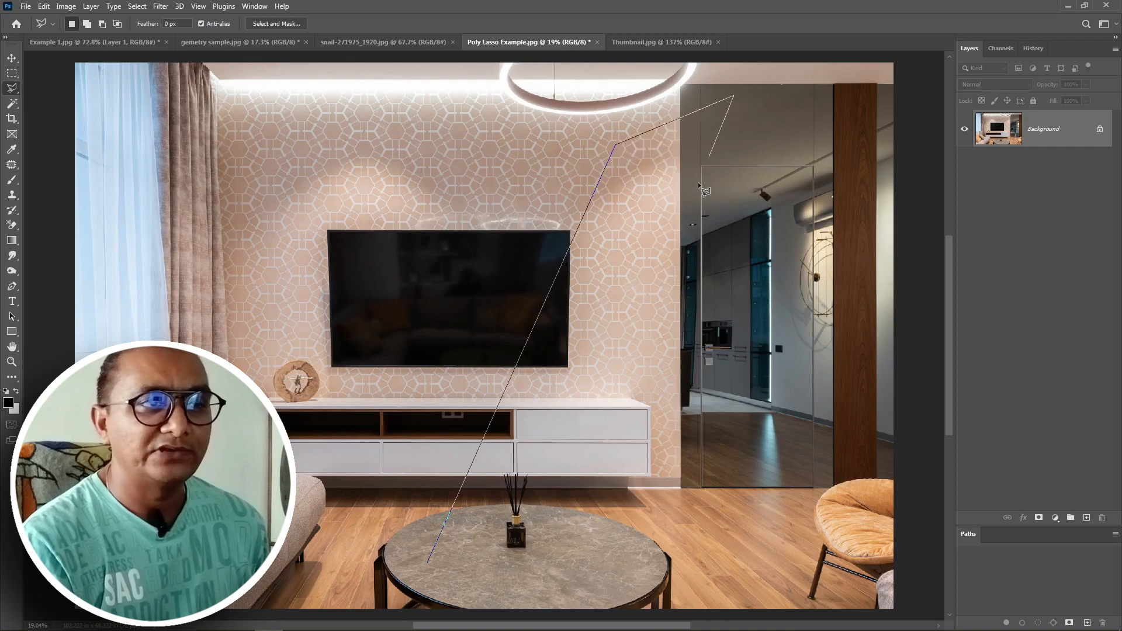
pyautogui.click(551, 508)
pyautogui.click(826, 108)
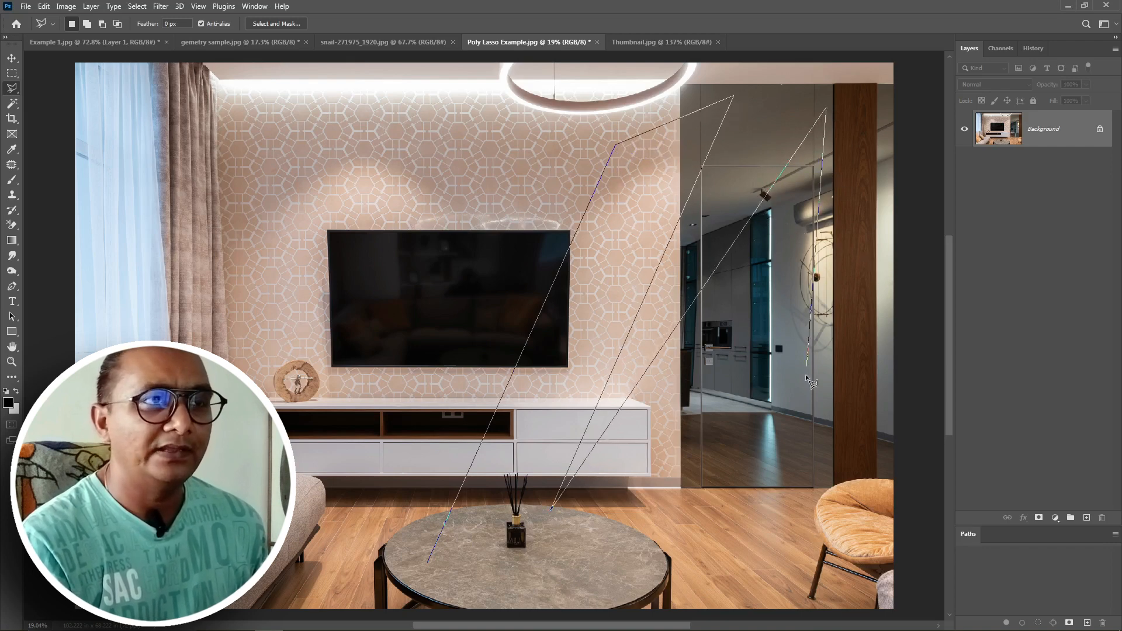
pyautogui.click(806, 449)
pyautogui.click(680, 548)
pyautogui.click(532, 565)
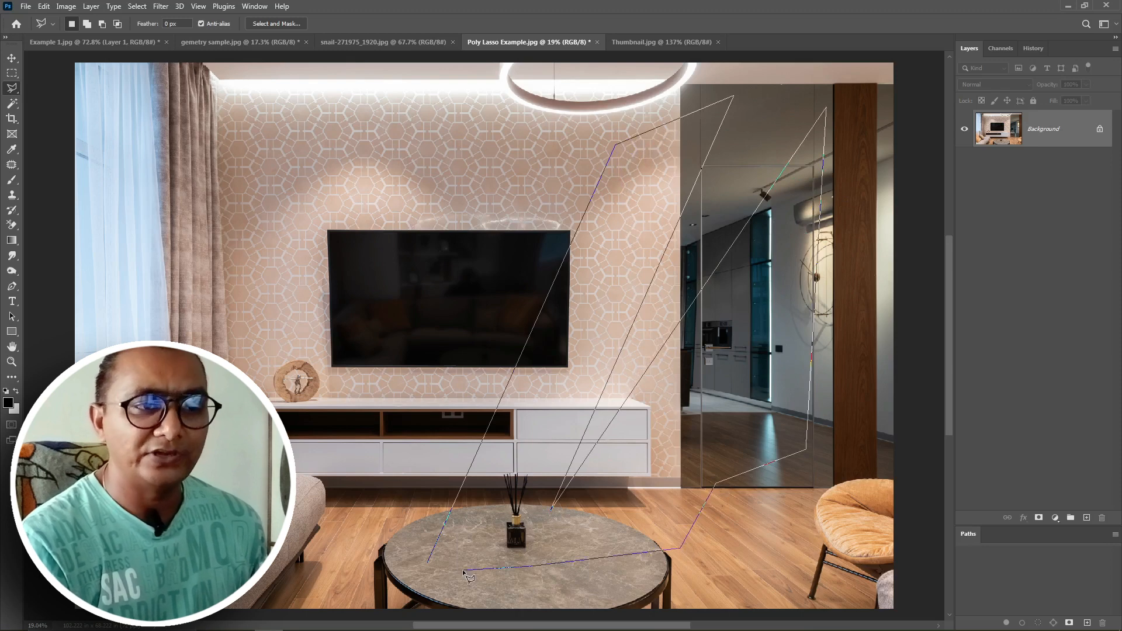
pyautogui.click(430, 566)
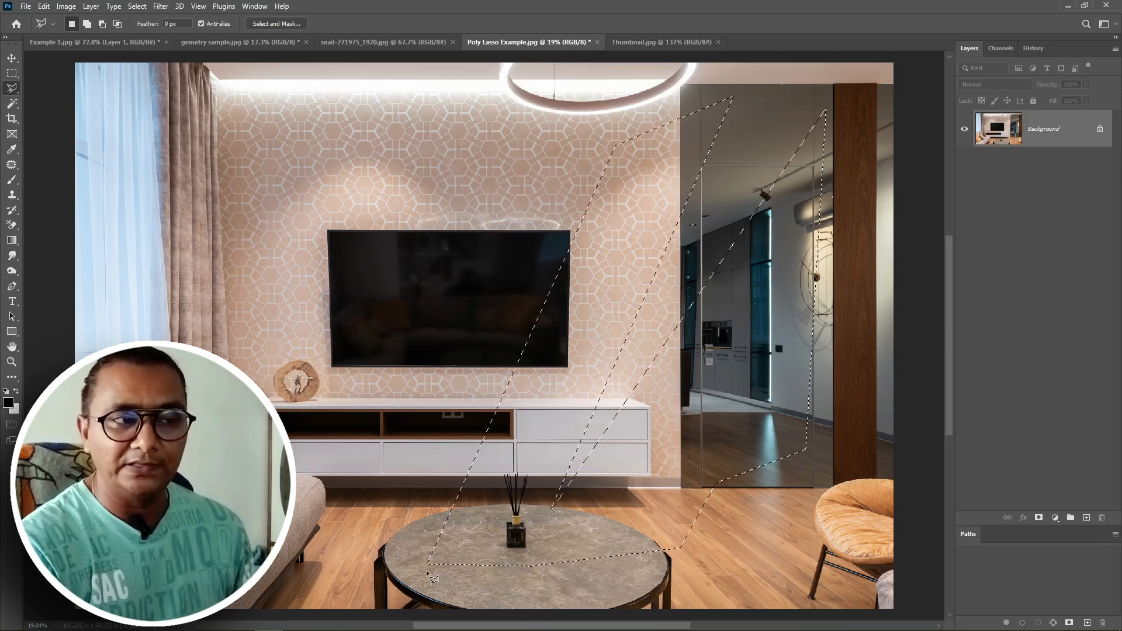
pyautogui.moveTo(715, 328)
pyautogui.mouseDown()
pyautogui.moveTo(468, 315)
pyautogui.moveTo(563, 350)
pyautogui.moveTo(675, 357)
pyautogui.moveTo(468, 305)
pyautogui.moveTo(466, 327)
pyautogui.moveTo(399, 329)
pyautogui.mouseUp()
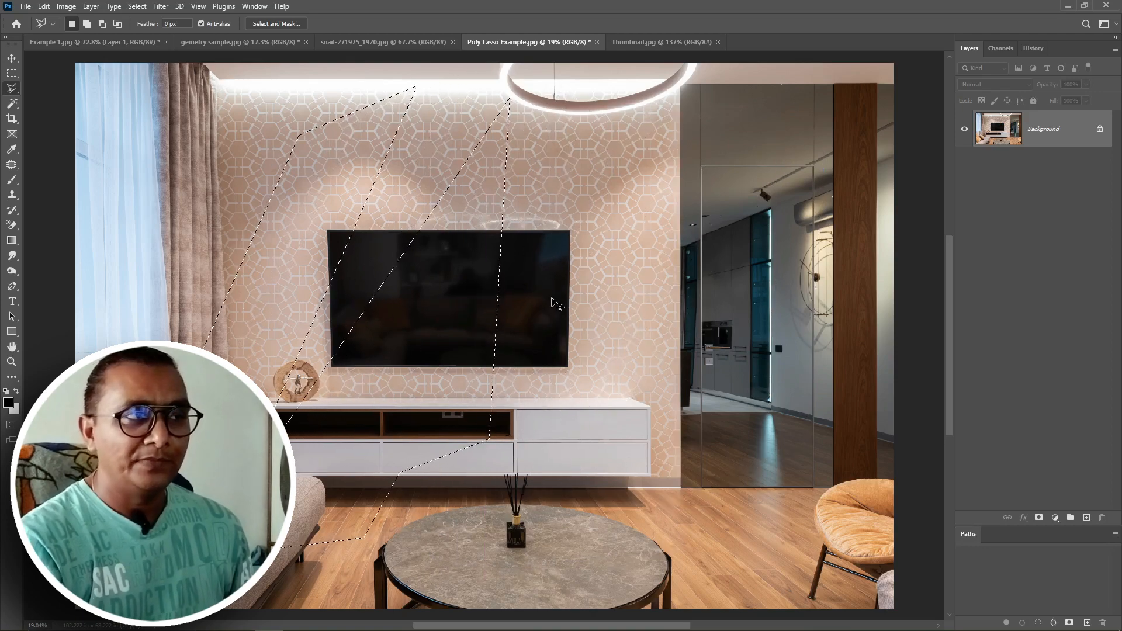
pyautogui.hotkey('ctrl', 'd')
# Start a polygonal selection at the TV screen's upper-left corner and trace its top and right edges down to the lower-right corner
pyautogui.click(451, 283)
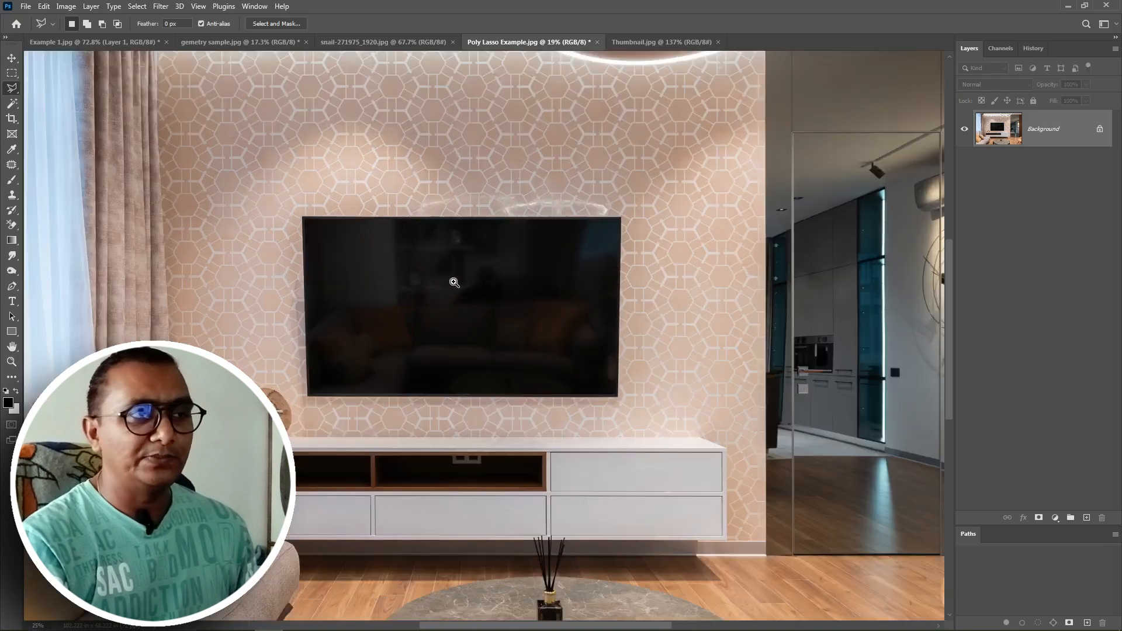
pyautogui.click(454, 283)
pyautogui.click(457, 285)
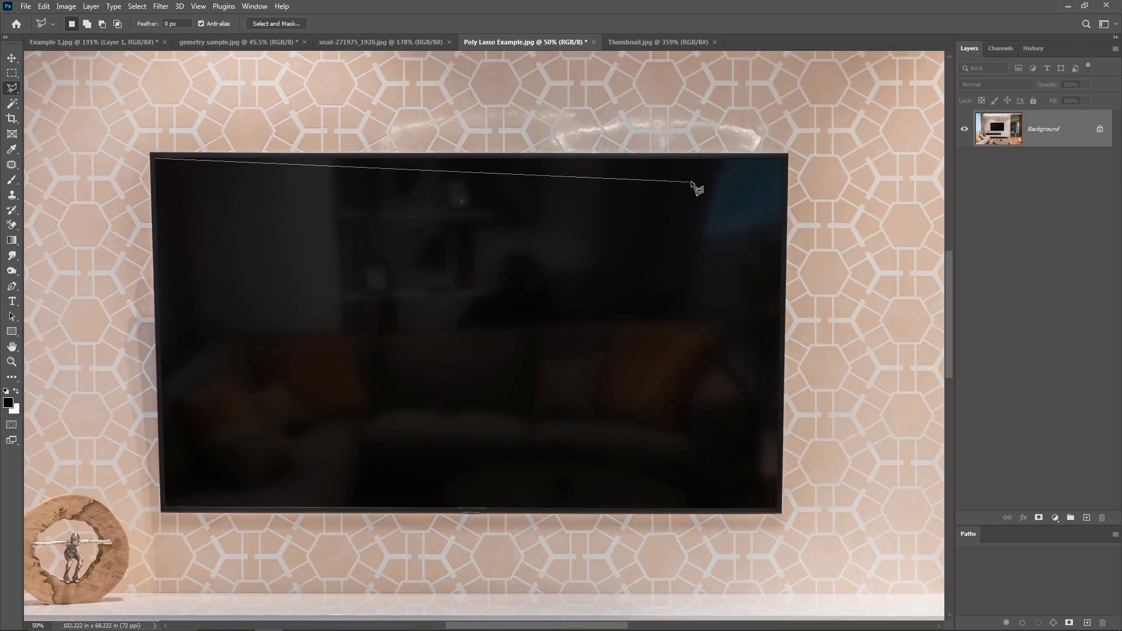
pyautogui.click(785, 159)
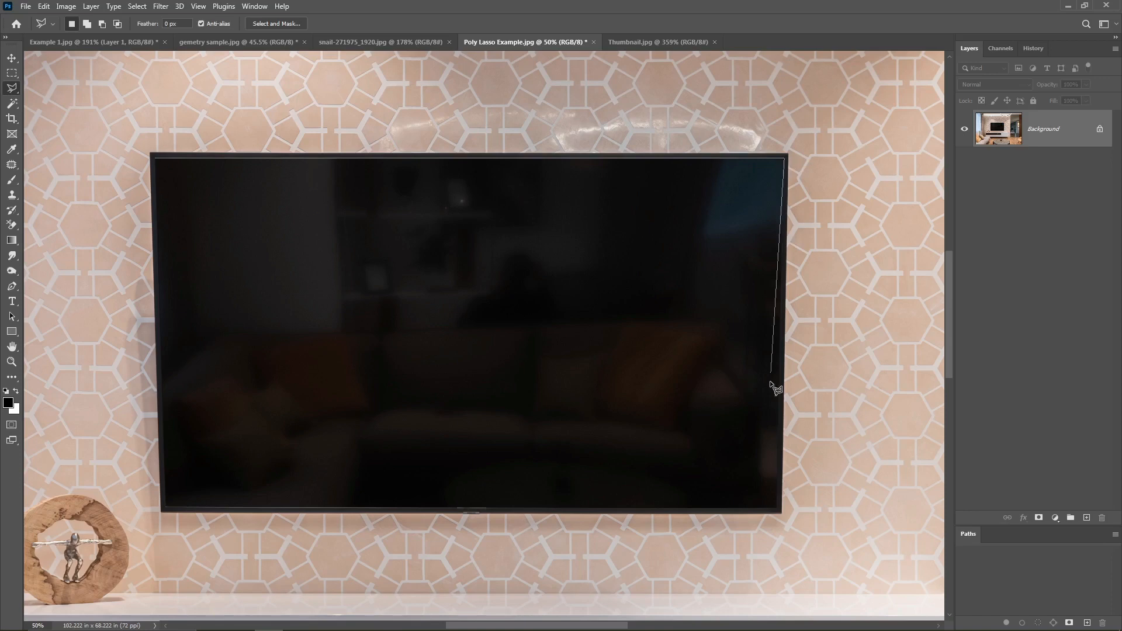
pyautogui.click(777, 509)
# Place several stray selection points inside the TV screen and remove them one by one back to the lower-right corner
pyautogui.click(654, 269)
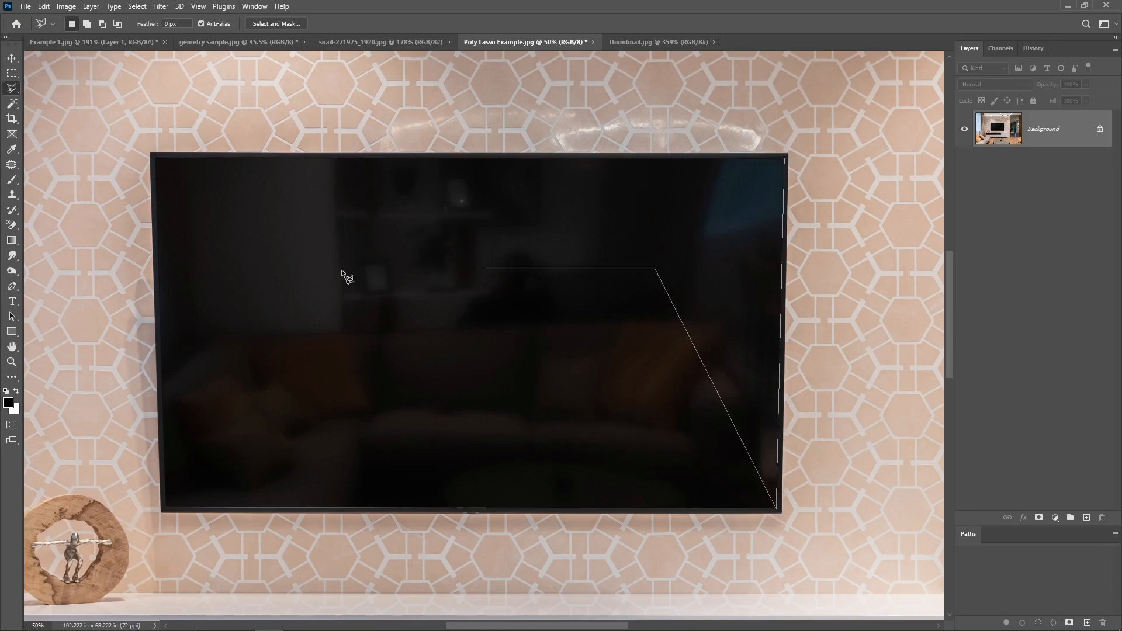
pyautogui.click(229, 291)
pyautogui.click(237, 435)
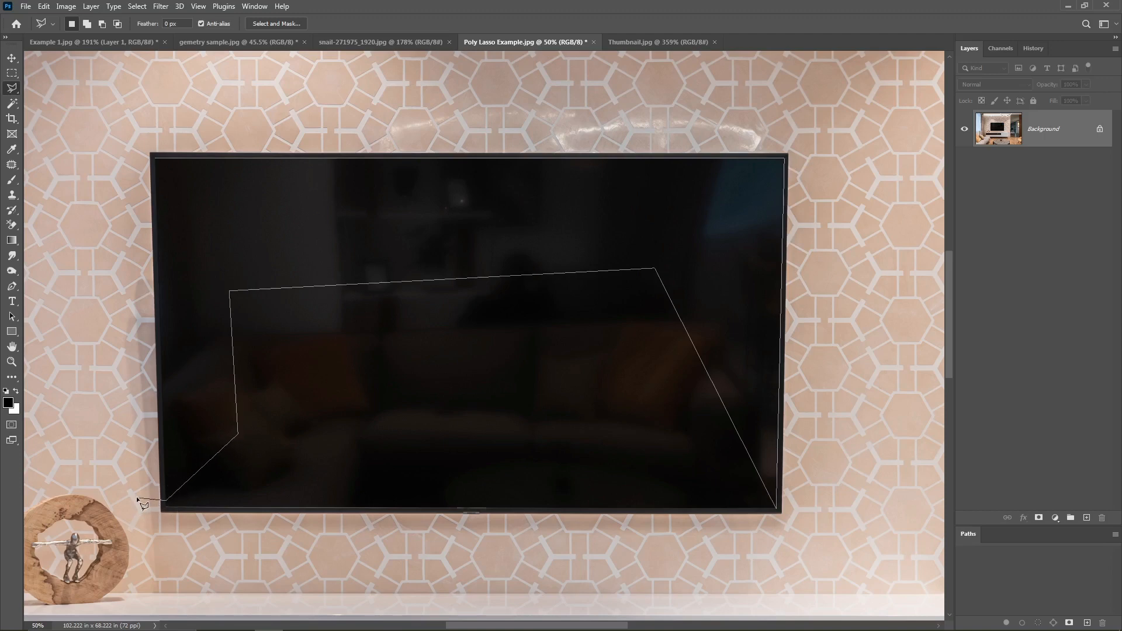
pyautogui.press('BackSpace')
pyautogui.press('BackSpace')
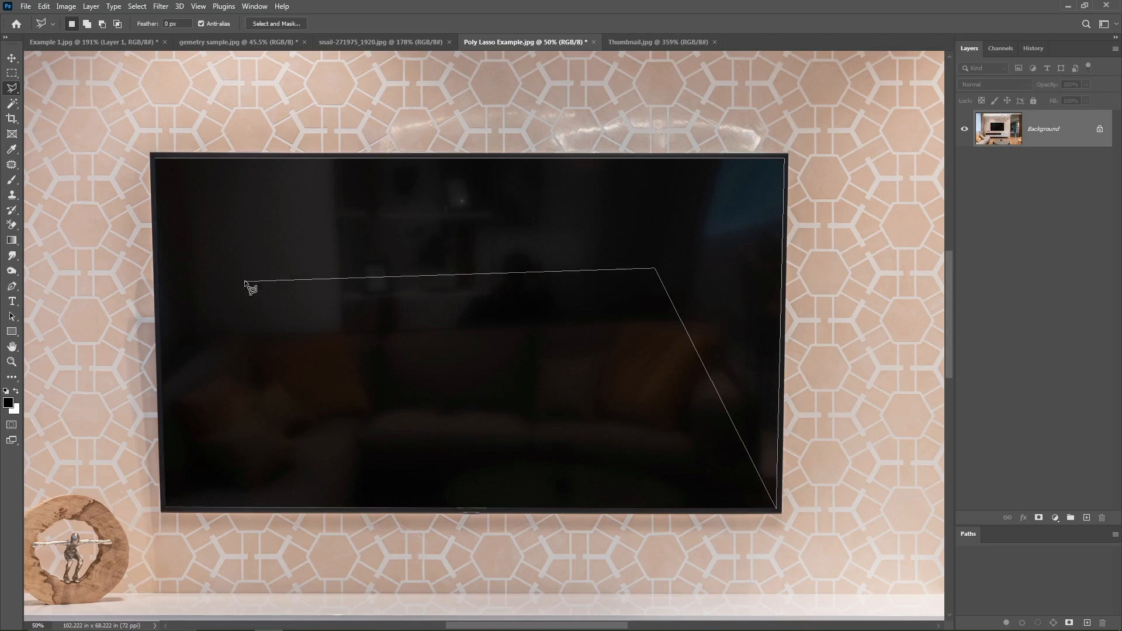
pyautogui.press('BackSpace')
pyautogui.press('BackSpace')
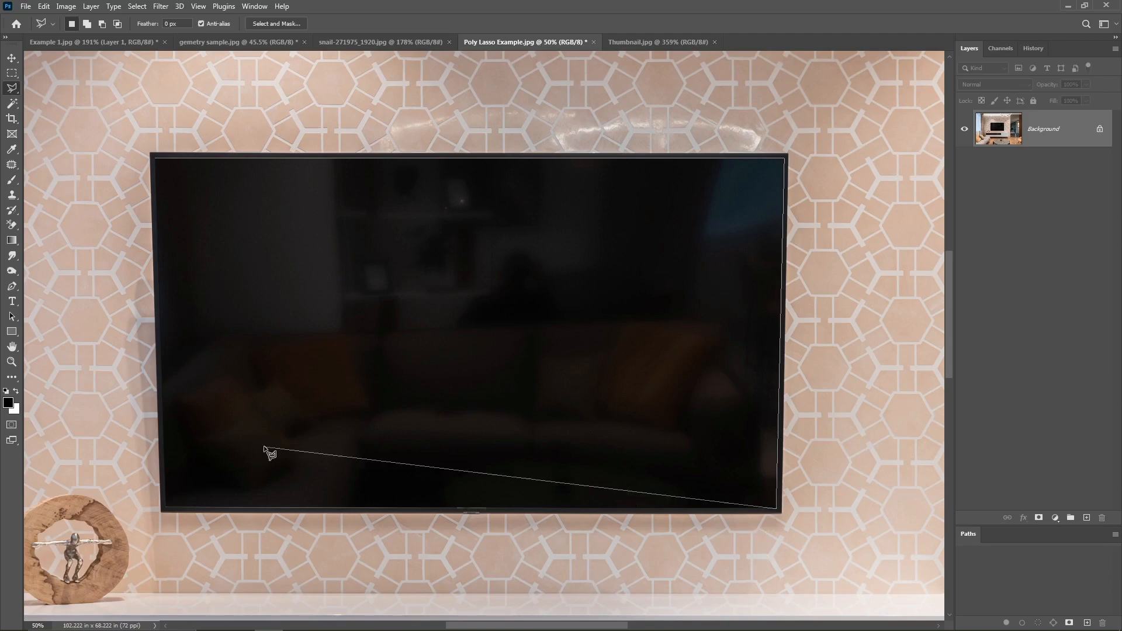
# Complete the TV screen selection through its lower-left corner and close it at the starting point
pyautogui.click(166, 509)
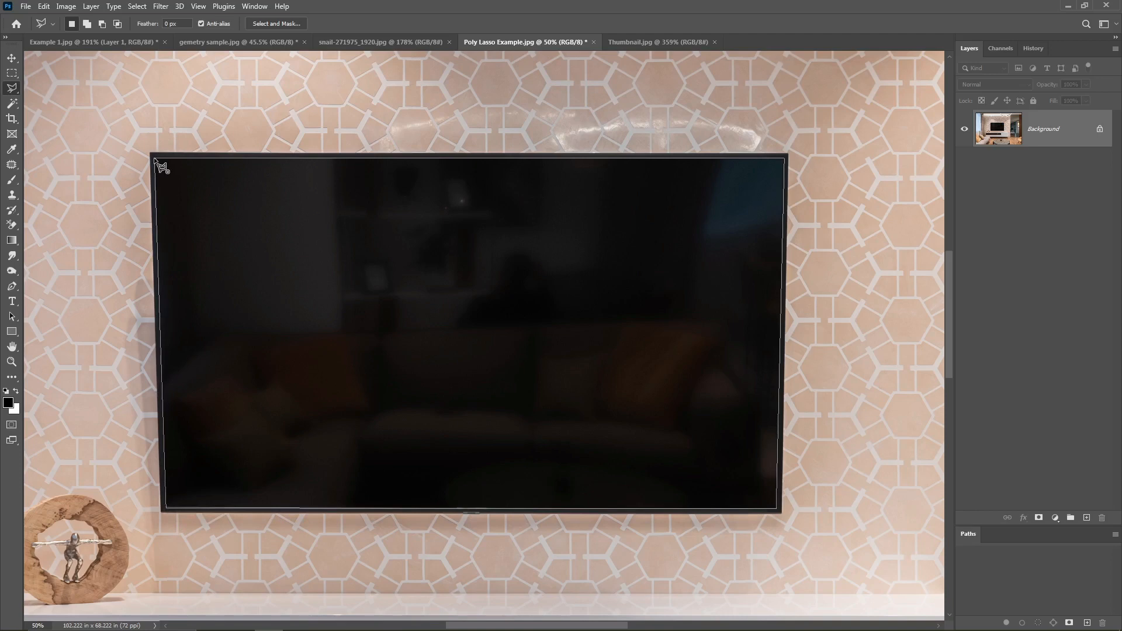
pyautogui.click(154, 160)
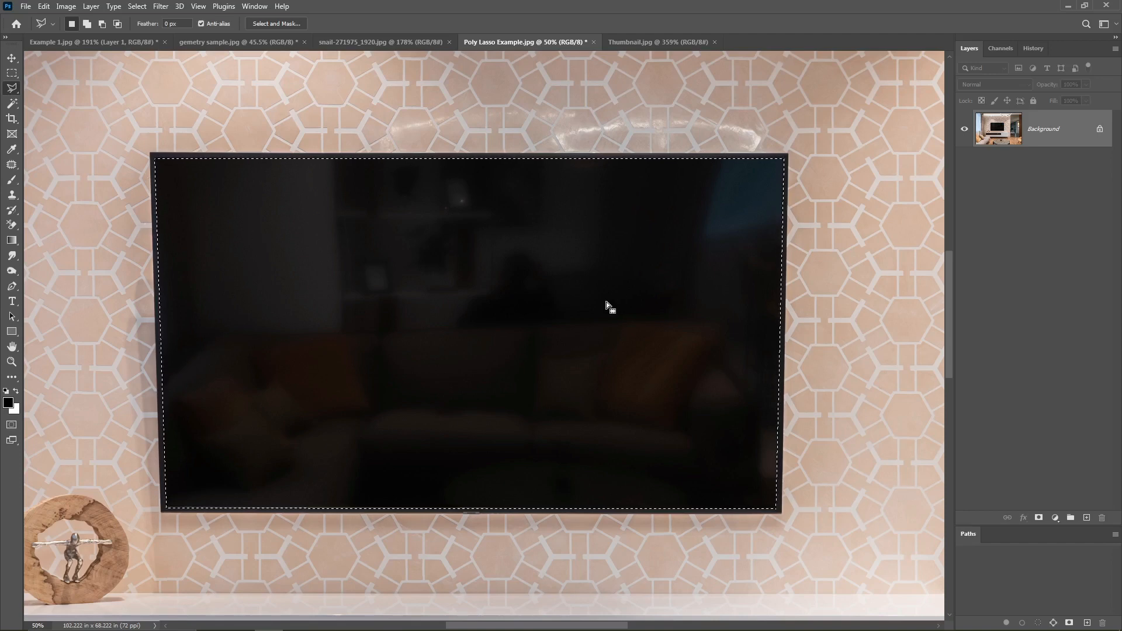
# Draw a closed selection inside the TV screen that combines straight Polygonal Lasso segments with freehand curves
pyautogui.click(244, 331)
pyautogui.click(300, 214)
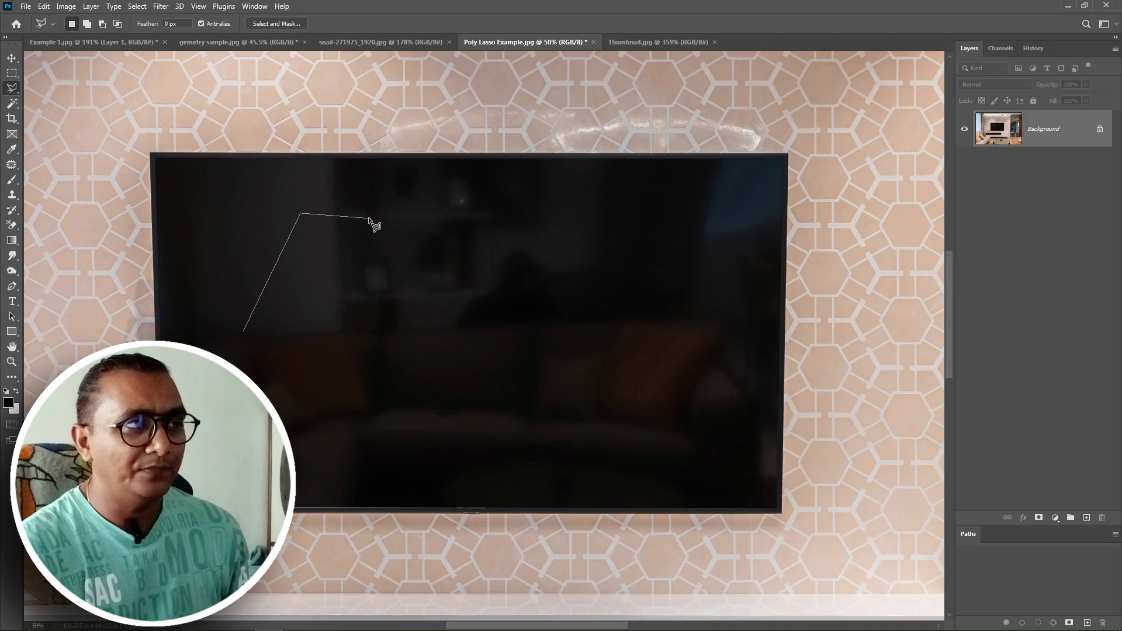
pyautogui.click(369, 218)
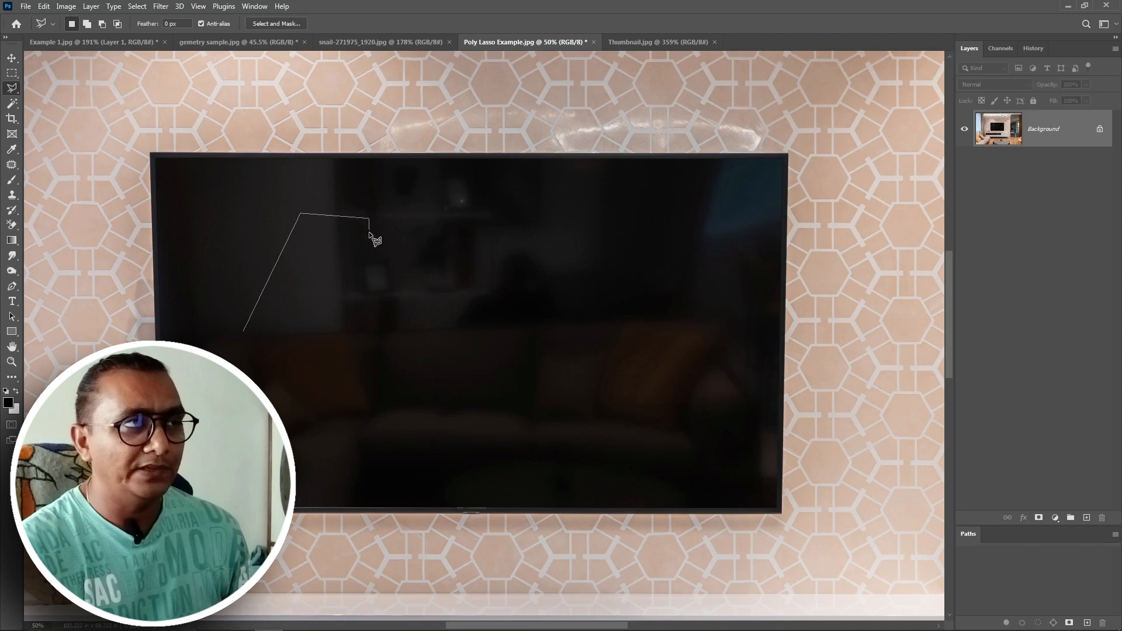
pyautogui.click(319, 287)
pyautogui.moveTo(342, 303)
pyautogui.mouseDown()
pyautogui.moveTo(435, 232)
pyautogui.moveTo(493, 209)
pyautogui.moveTo(528, 229)
pyautogui.mouseUp()
pyautogui.moveTo(529, 271)
pyautogui.mouseDown()
pyautogui.moveTo(513, 332)
pyautogui.moveTo(486, 329)
pyautogui.moveTo(459, 287)
pyautogui.moveTo(429, 286)
pyautogui.moveTo(382, 332)
pyautogui.moveTo(361, 452)
pyautogui.moveTo(333, 462)
pyautogui.moveTo(310, 375)
pyautogui.moveTo(295, 385)
pyautogui.moveTo(295, 435)
pyautogui.mouseUp()
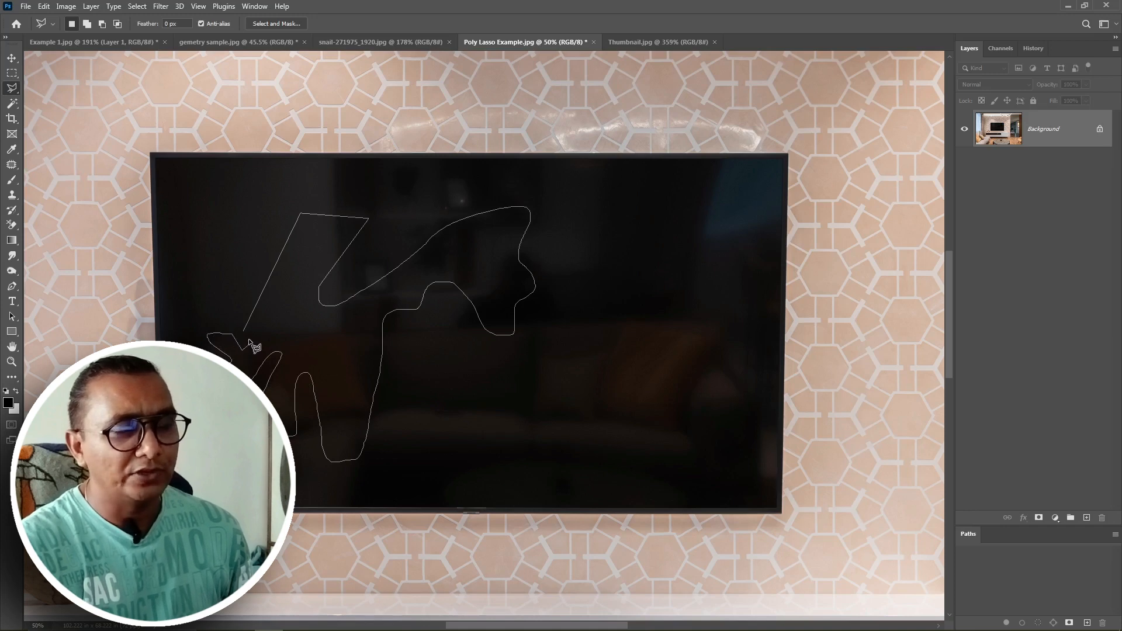
pyautogui.click(246, 336)
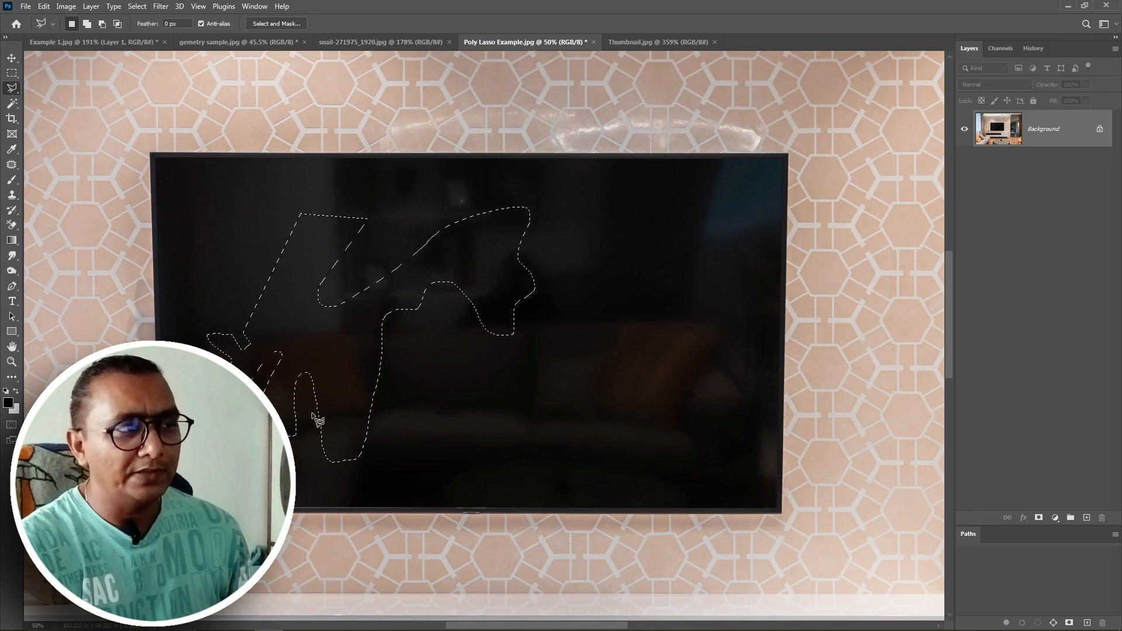
# Draw a selection mixing freehand and straight segments with the Lasso tool inside the TV screen, and deselect it
pyautogui.hotkey('shift', 'l')
pyautogui.moveTo(304, 342)
pyautogui.mouseDown()
pyautogui.moveTo(308, 304)
pyautogui.moveTo(437, 249)
pyautogui.moveTo(533, 272)
pyautogui.moveTo(564, 336)
pyautogui.moveTo(561, 364)
pyautogui.moveTo(448, 446)
pyautogui.moveTo(296, 475)
pyautogui.moveTo(305, 390)
pyautogui.moveTo(373, 365)
pyautogui.moveTo(298, 351)
pyautogui.moveTo(315, 343)
pyautogui.moveTo(533, 376)
pyautogui.moveTo(351, 338)
pyautogui.moveTo(465, 332)
pyautogui.moveTo(458, 391)
pyautogui.moveTo(295, 466)
pyautogui.mouseUp()
pyautogui.moveTo(231, 305); pyautogui.dragTo(294, 339)
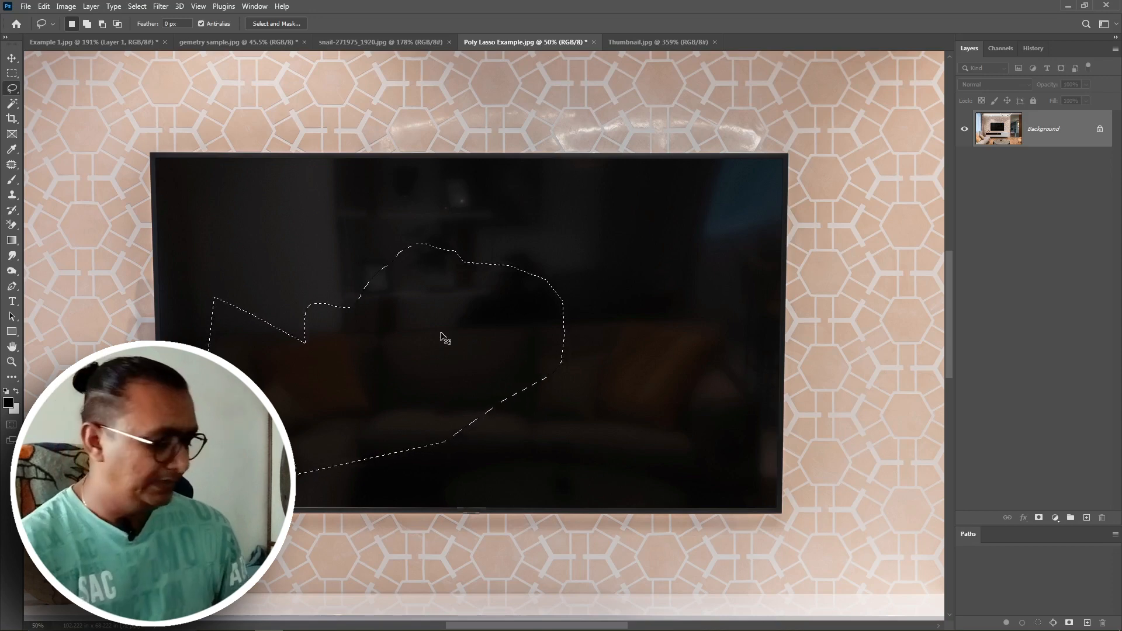
pyautogui.hotkey('ctrl', 'd')
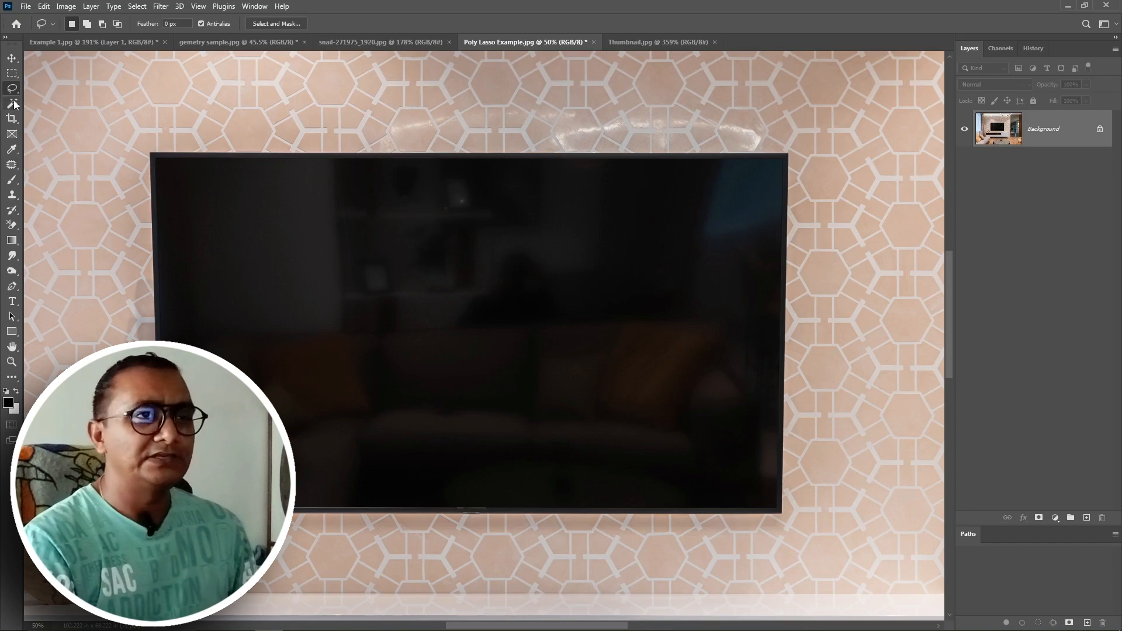
# Select the TV screen corner by corner inside its frame with the Polygonal Lasso tool
pyautogui.hotkey('shift', 'l')
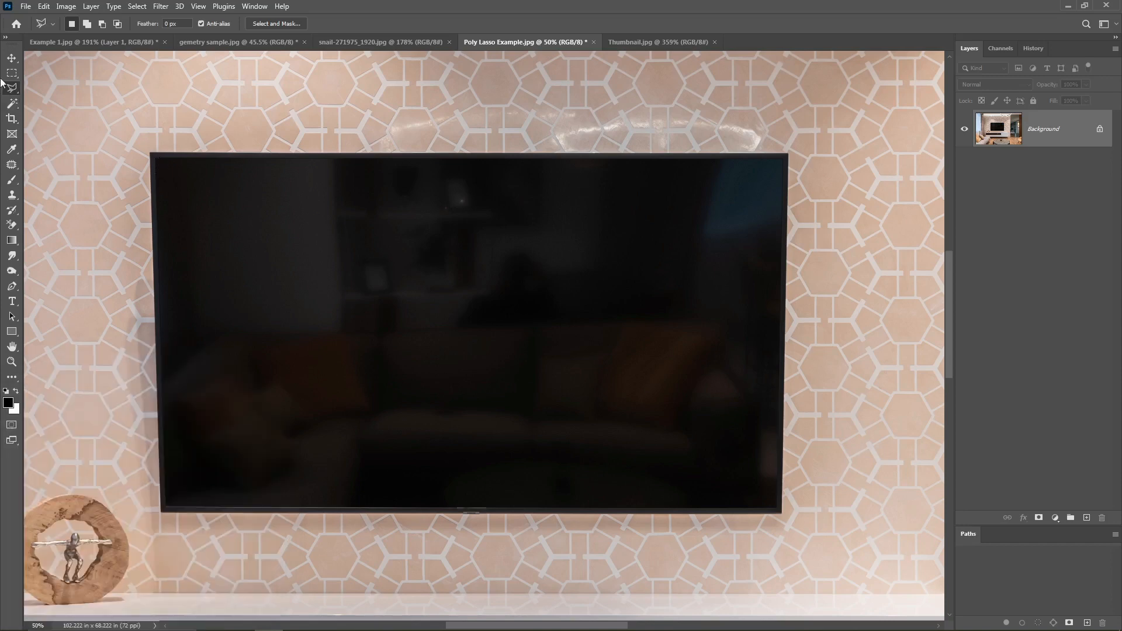
pyautogui.click(154, 159)
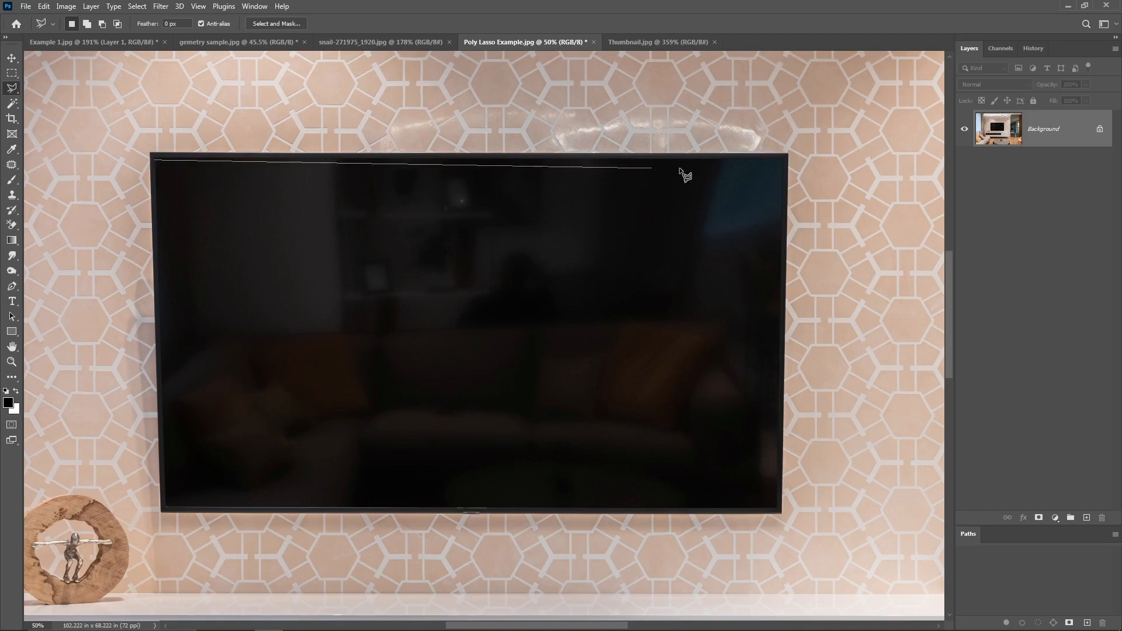
pyautogui.click(782, 159)
pyautogui.click(777, 507)
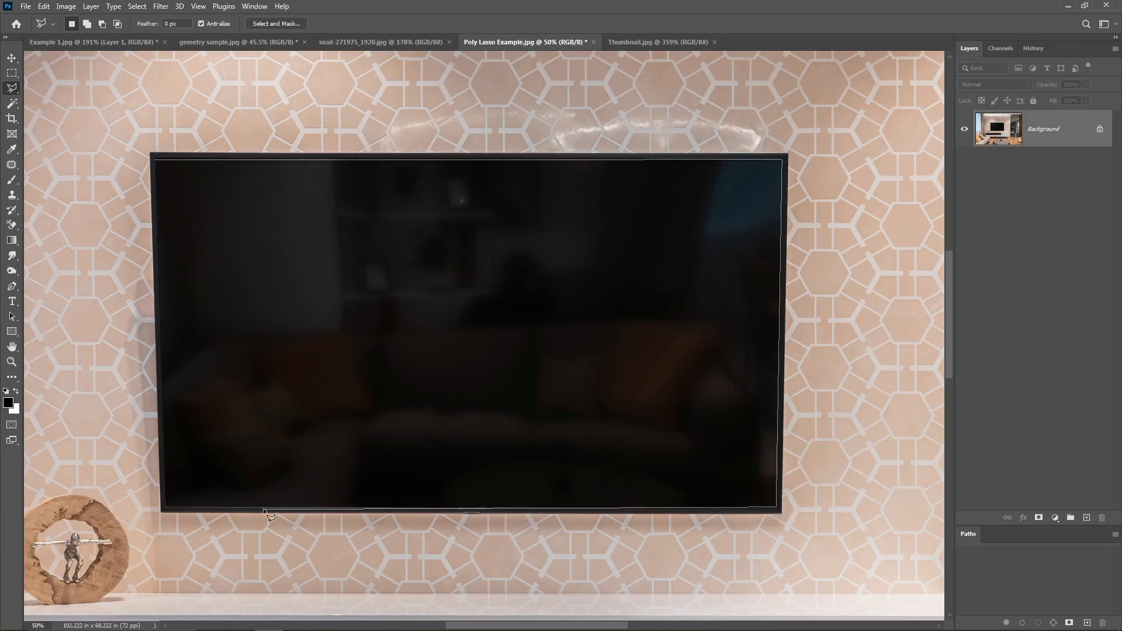
pyautogui.click(156, 161)
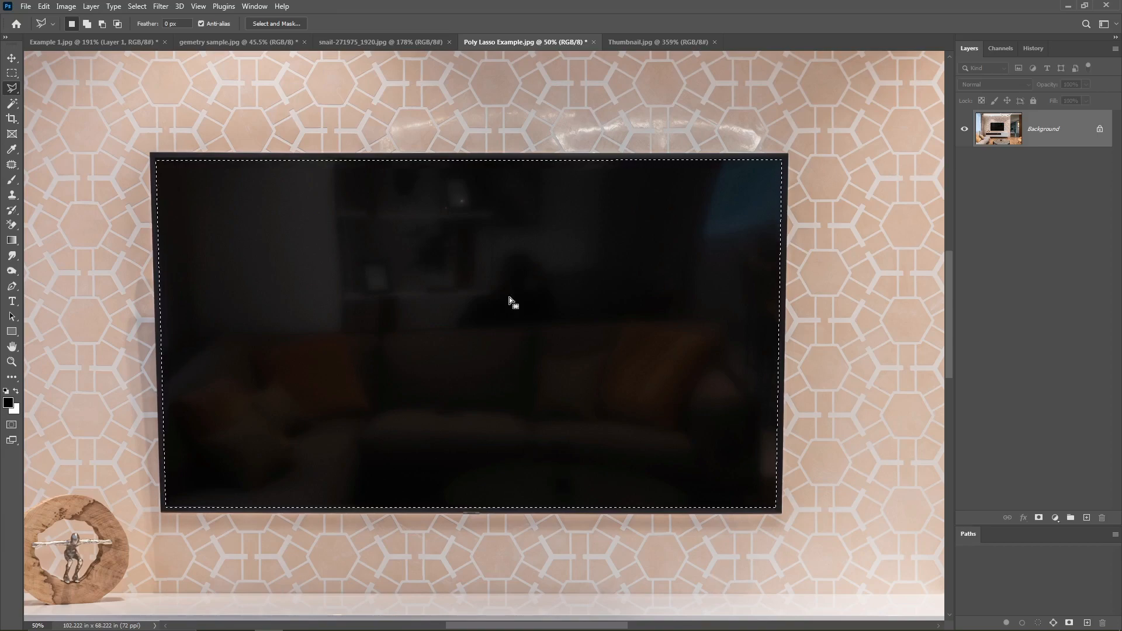
# Select and copy the whole portrait in Thumbnail.jpg, and return to Poly Lasso Example.jpg
pyautogui.click(626, 41)
pyautogui.hotkey('ctrl', '0')
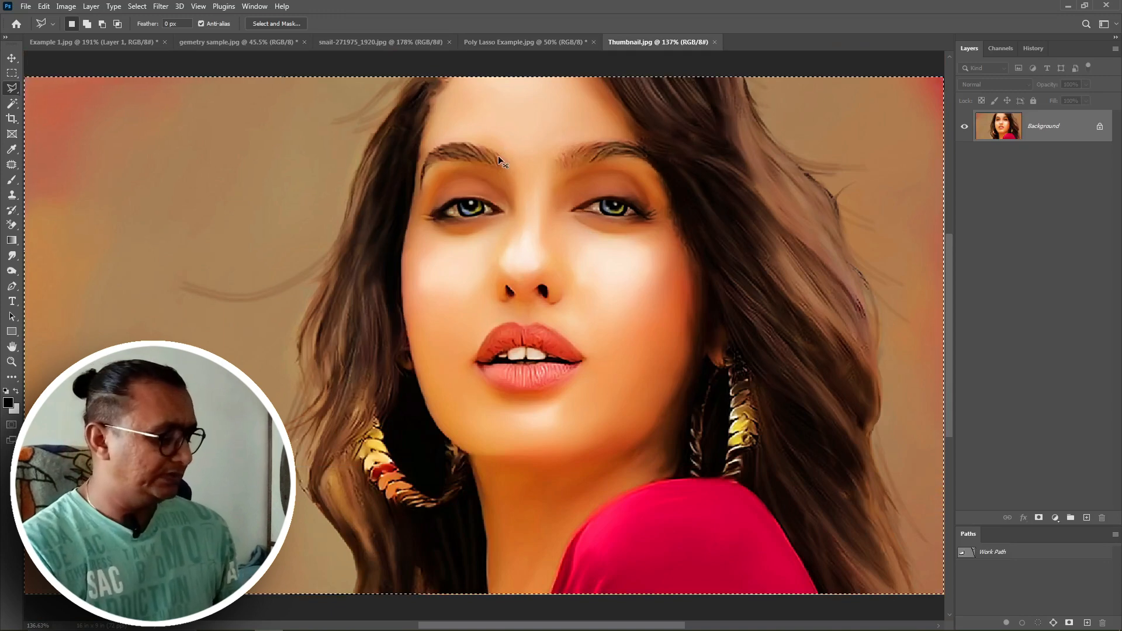
pyautogui.click(499, 42)
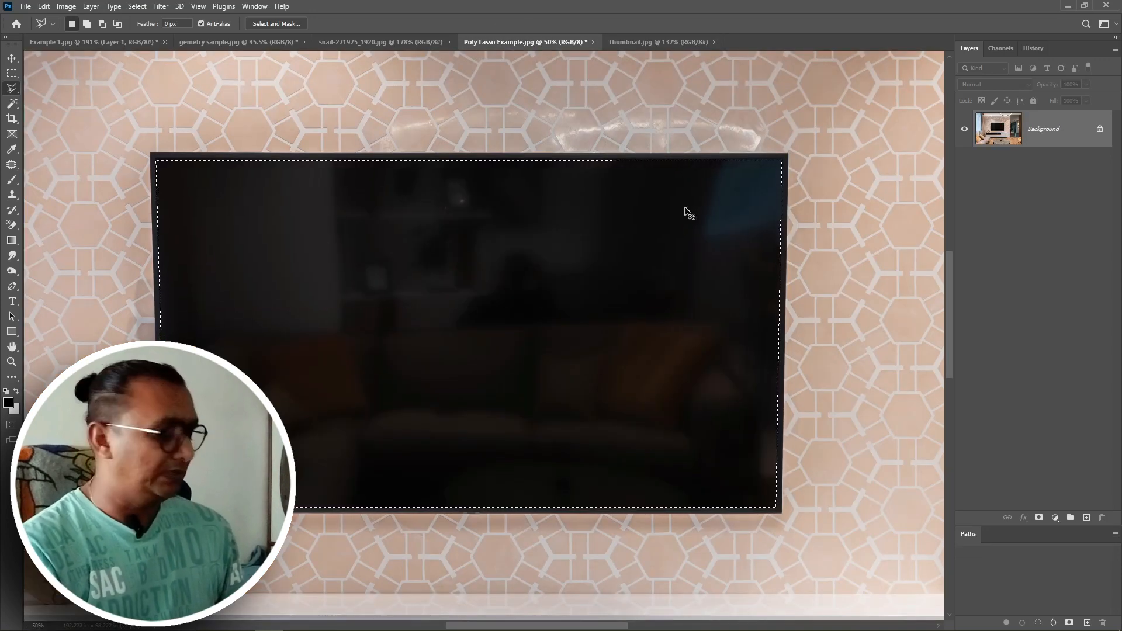
# Undo a plain paste of the portrait, paste it into the TV screen selection instead, and move it within the screen
pyautogui.hotkey('ctrl', 'v')
pyautogui.hotkey('ctrl', 'z')
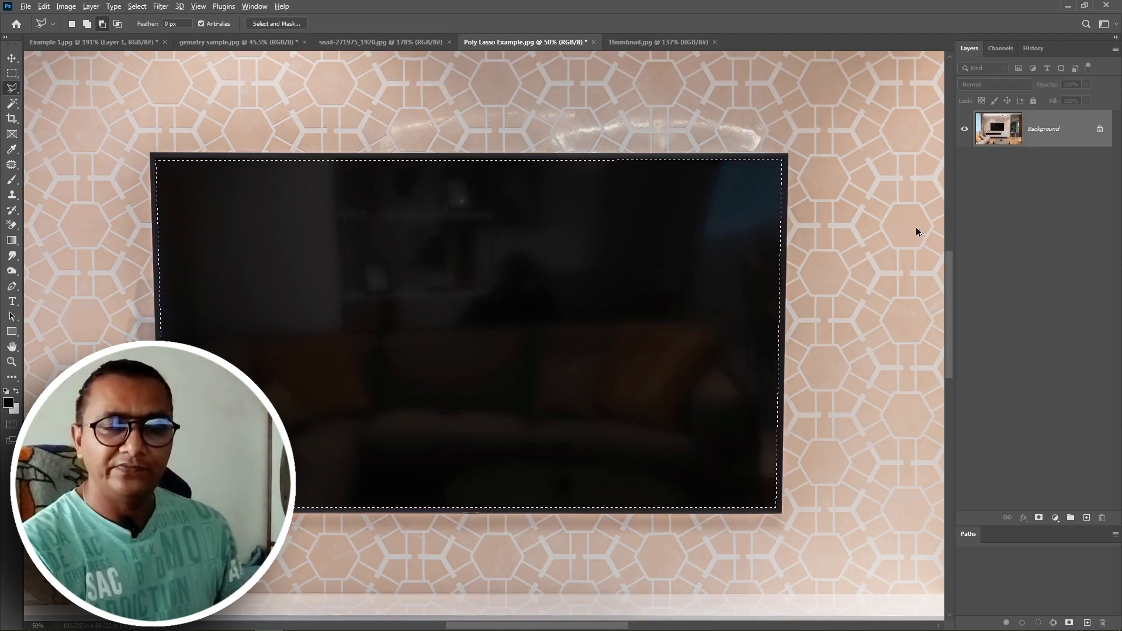
pyautogui.hotkey('ctrl', 'shift', 'alt', 'v')
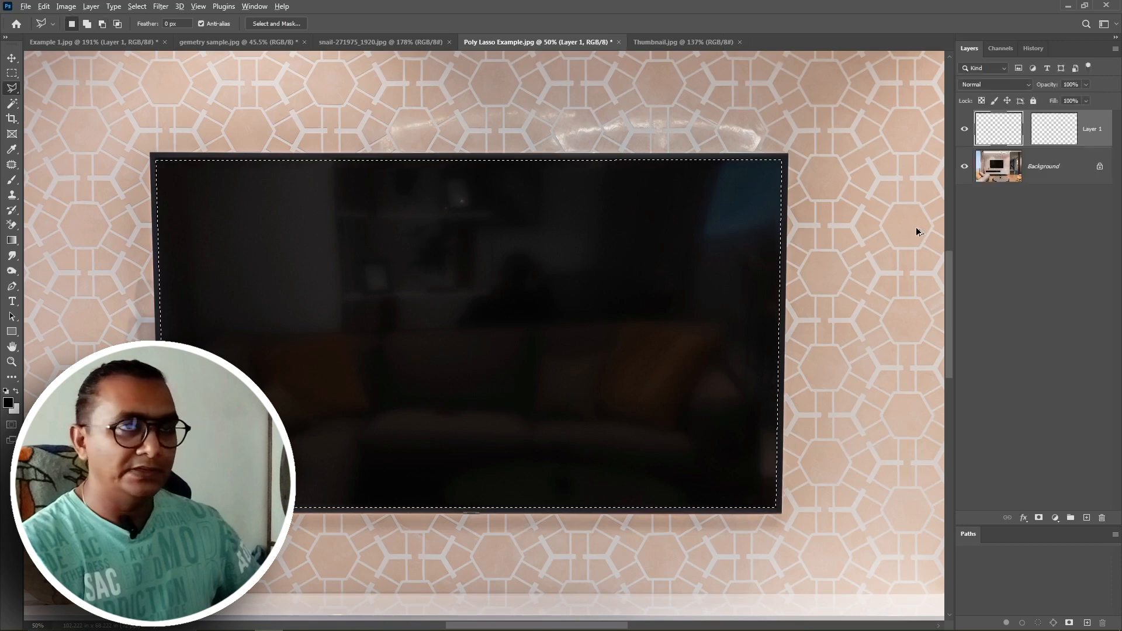
pyautogui.press('v')
pyautogui.moveTo(553, 366); pyautogui.dragTo(616, 329)
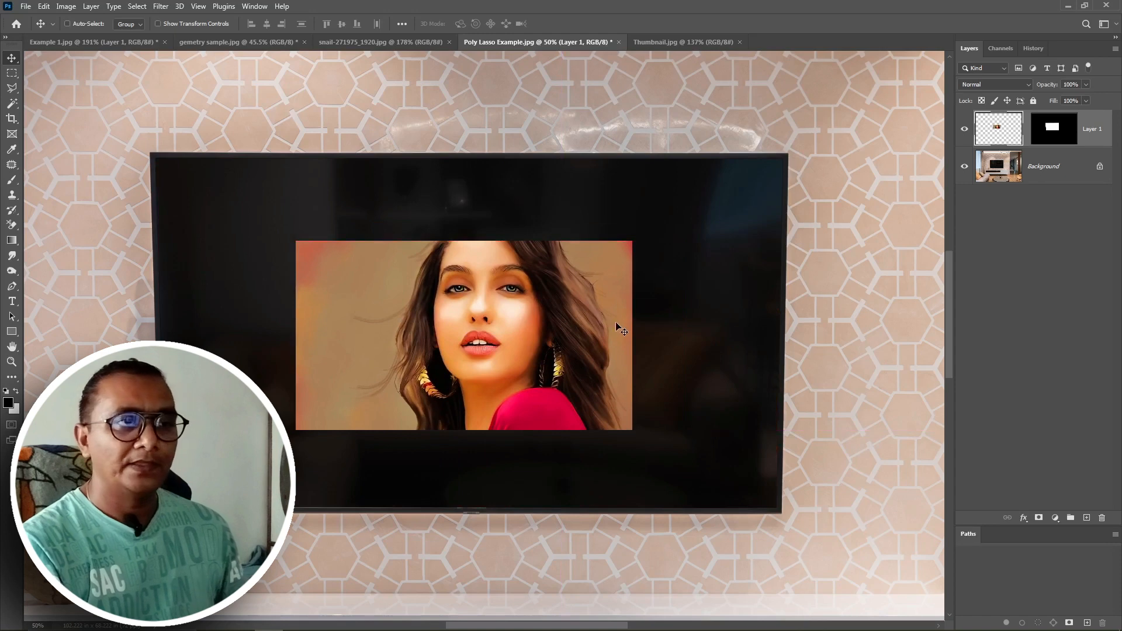
# Scale up and reposition the portrait with Free Transform until it fills the TV screen, and apply the transformation
pyautogui.hotkey('ctrl', 't')
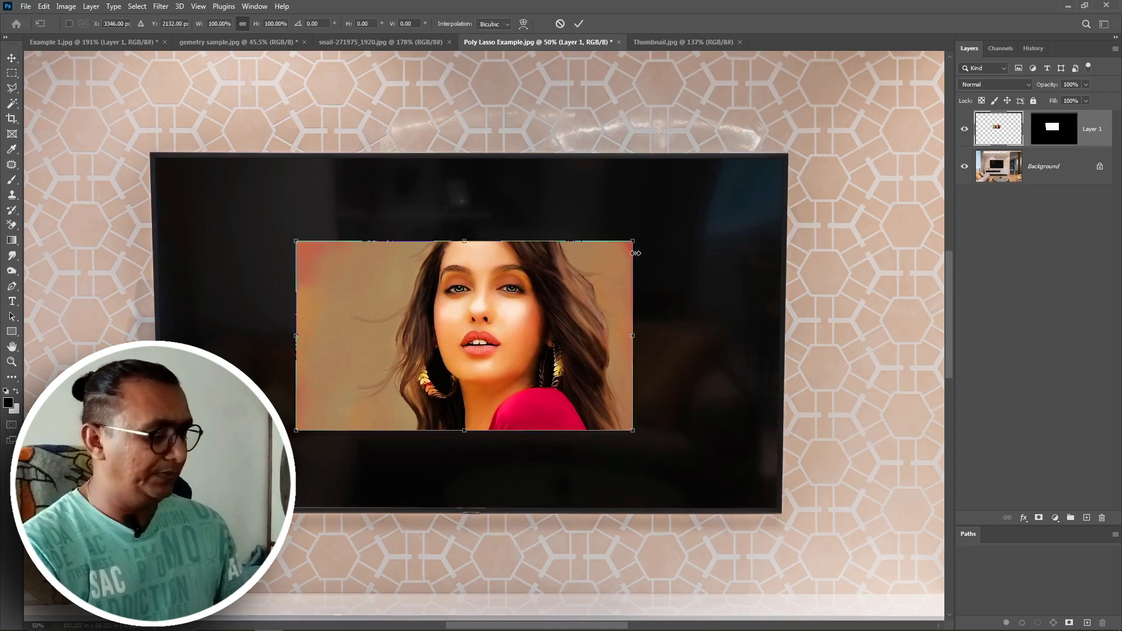
pyautogui.moveTo(634, 241); pyautogui.dragTo(784, 155)
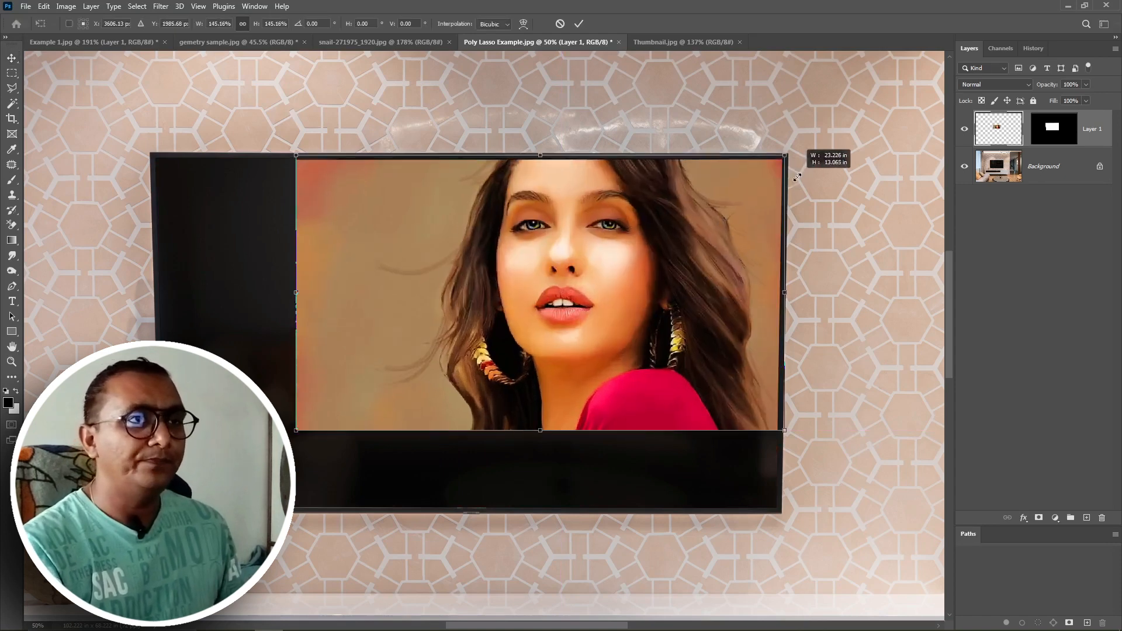
pyautogui.moveTo(295, 430); pyautogui.dragTo(163, 503)
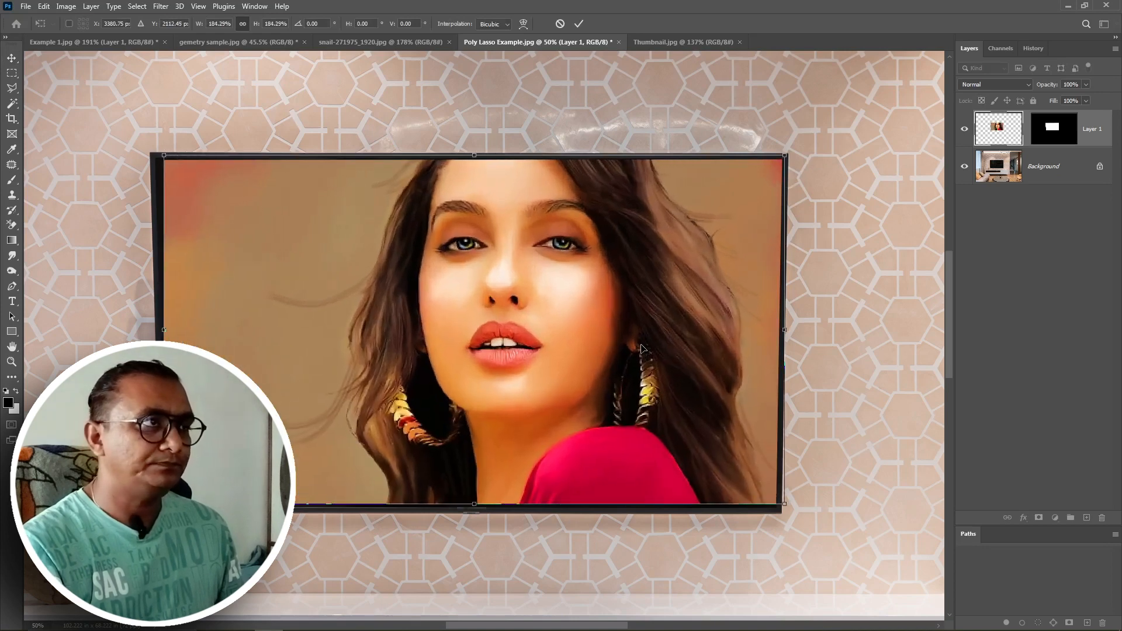
pyautogui.moveTo(638, 344); pyautogui.dragTo(637, 350)
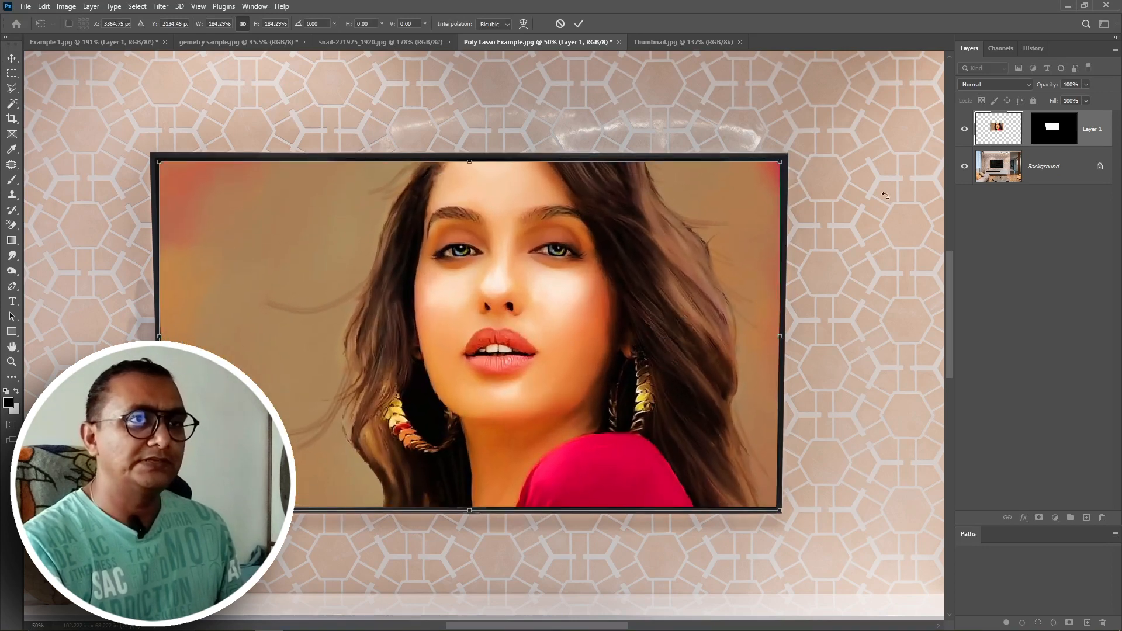
pyautogui.moveTo(786, 158); pyautogui.dragTo(787, 157)
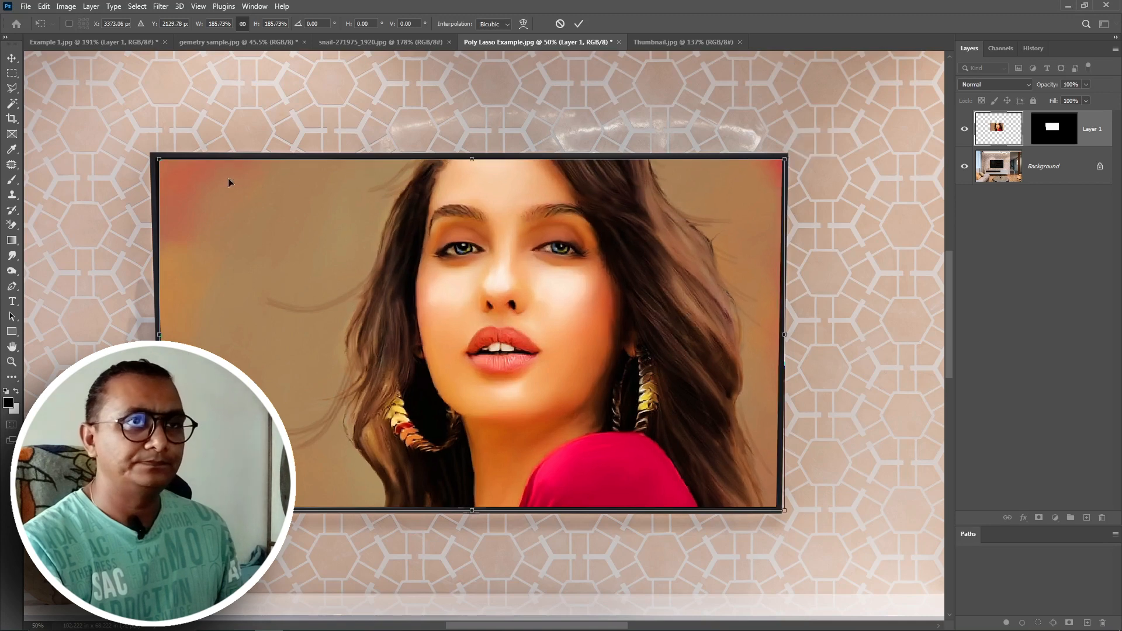
pyautogui.moveTo(149, 157); pyautogui.dragTo(153, 153)
pyautogui.press('Return')
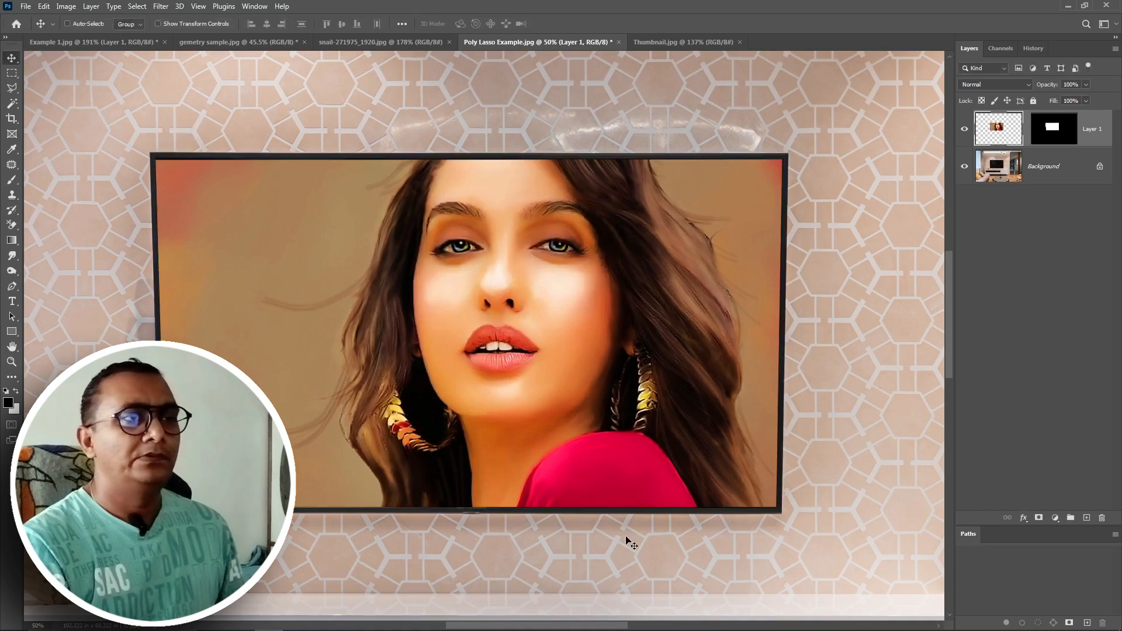
pyautogui.hotkey('ctrl', '-')
pyautogui.hotkey('ctrl', '-')
pyautogui.hotkey('ctrl', '-')
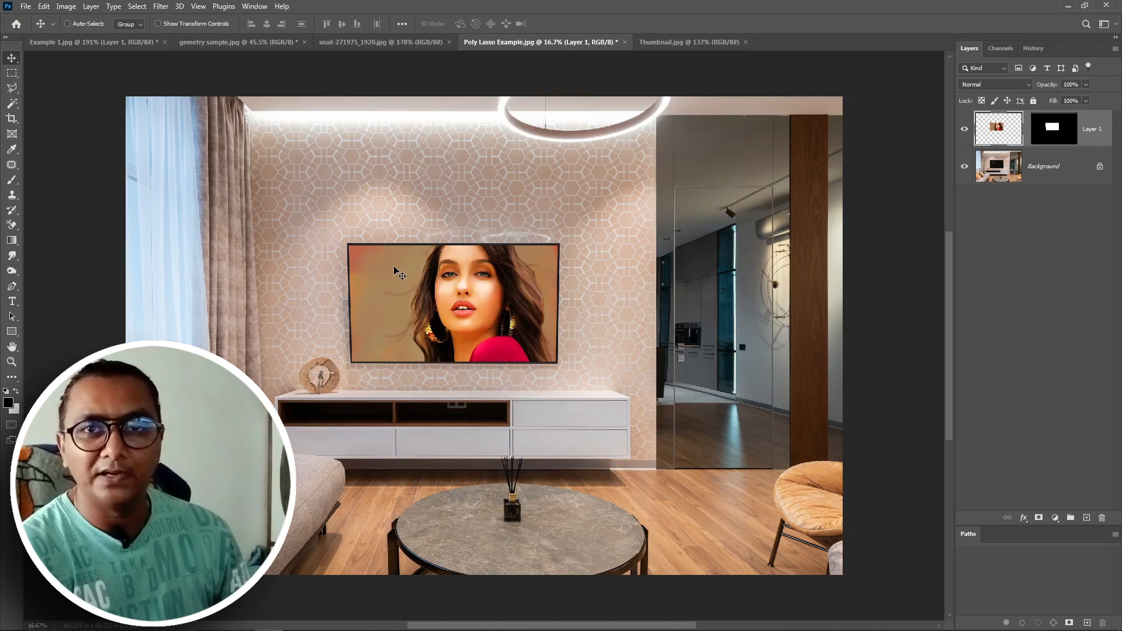
# Switch to gemetry sample.jpg and select the white square block by tracing its edges with the Magnetic Lasso tool
pyautogui.click(176, 43)
pyautogui.hotkey('ctrl', '0')
pyautogui.click(12, 87)
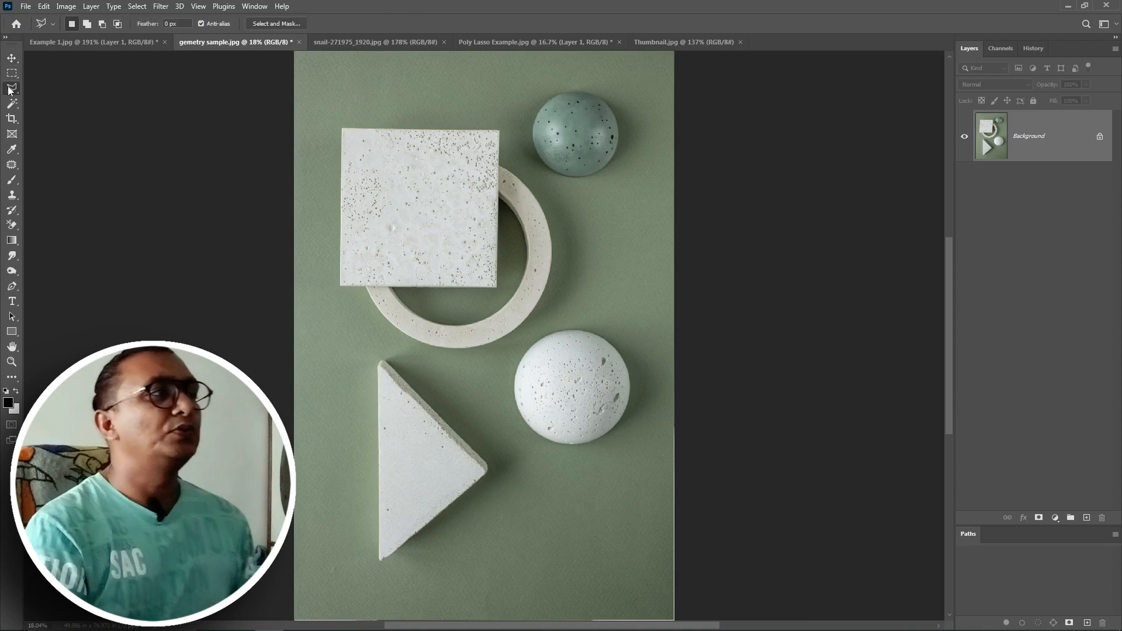
pyautogui.rightClick(10, 89)
pyautogui.click(61, 113)
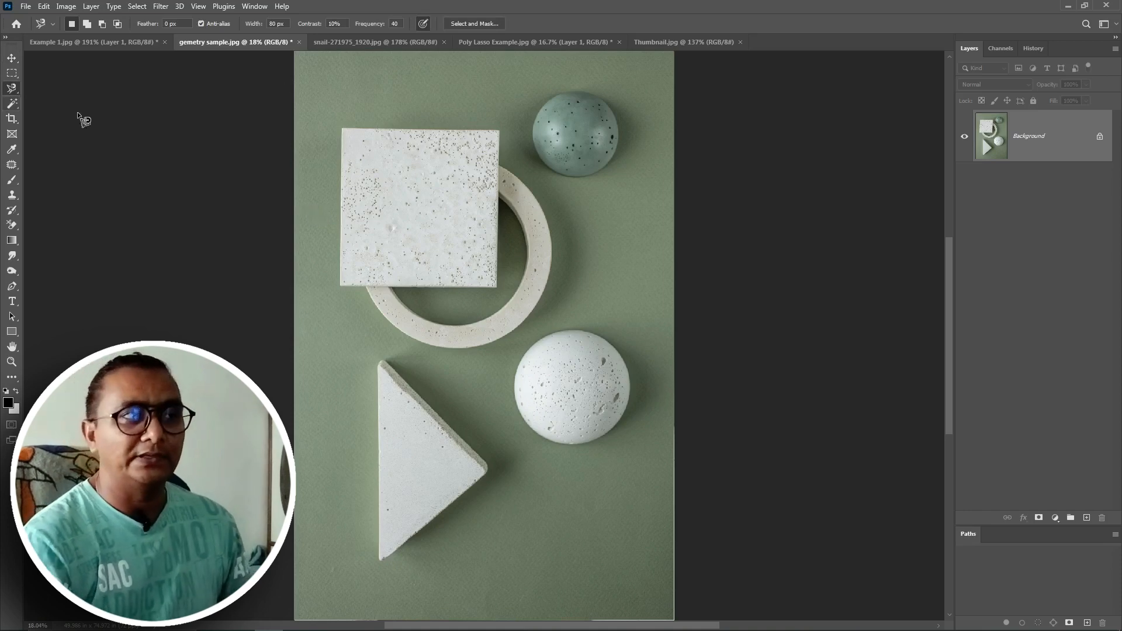
pyautogui.click(342, 127)
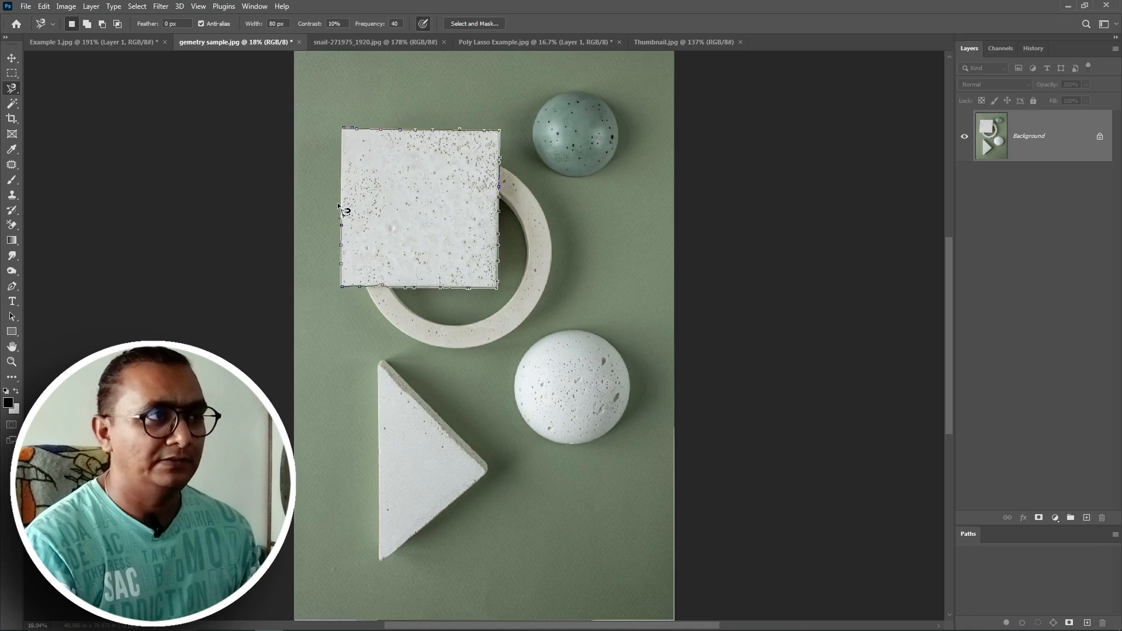
pyautogui.click(343, 128)
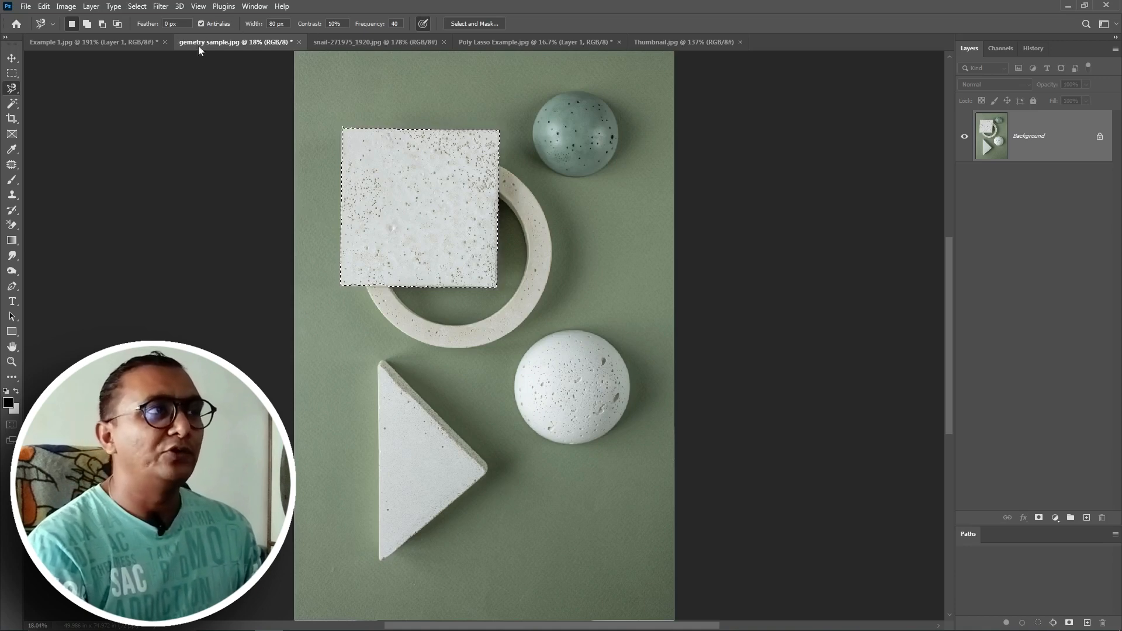
pyautogui.rightClick(11, 88)
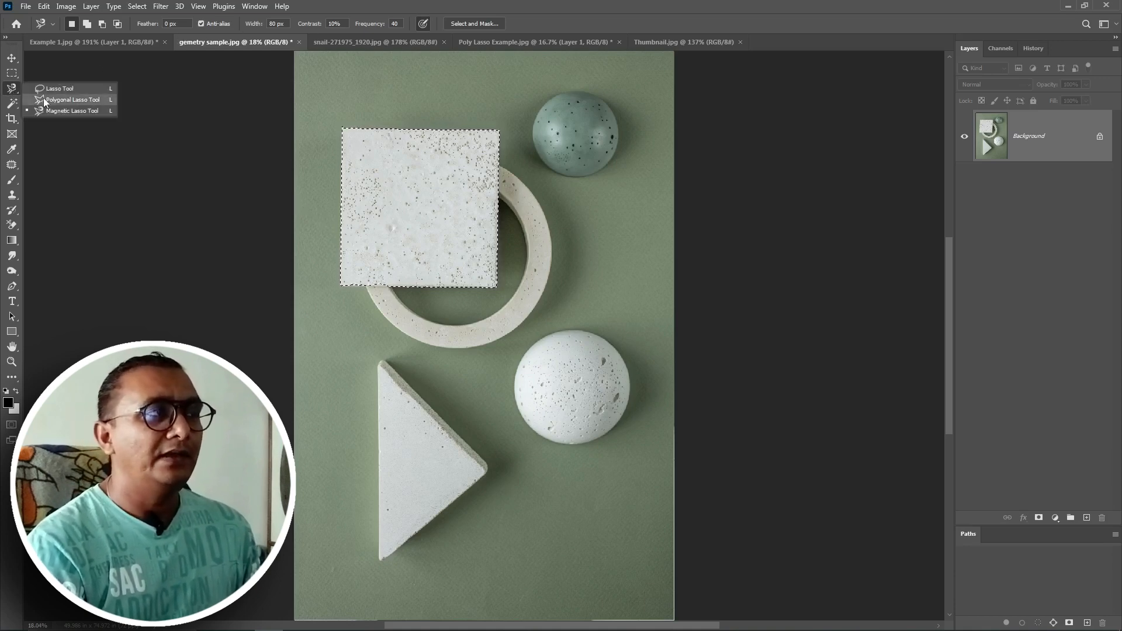
pyautogui.click(44, 99)
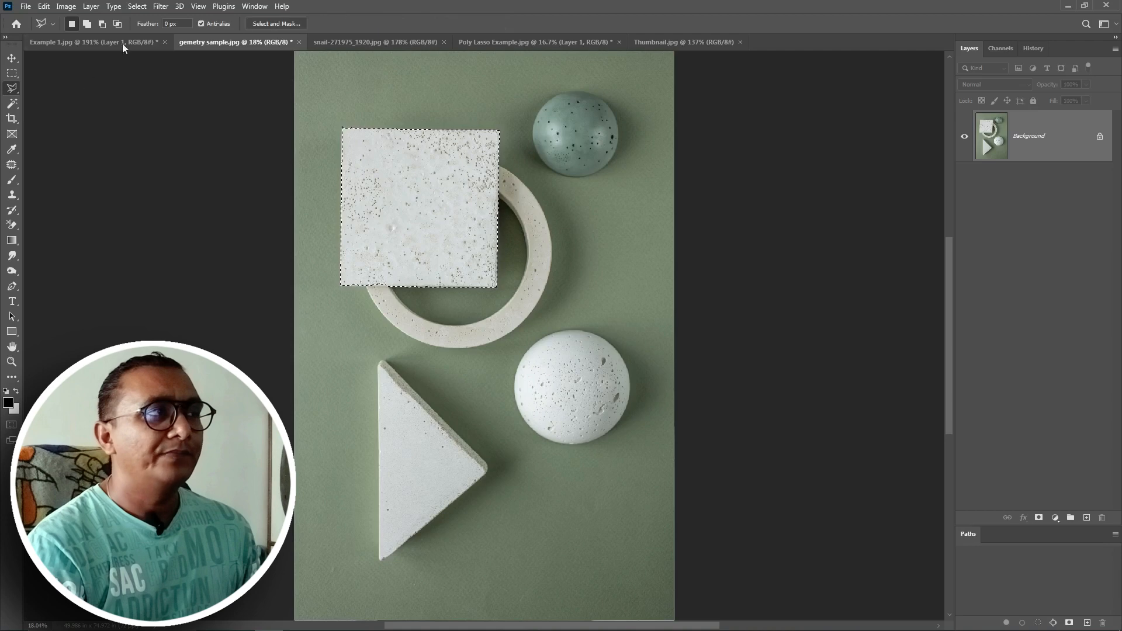
pyautogui.rightClick(11, 88)
pyautogui.click(64, 87)
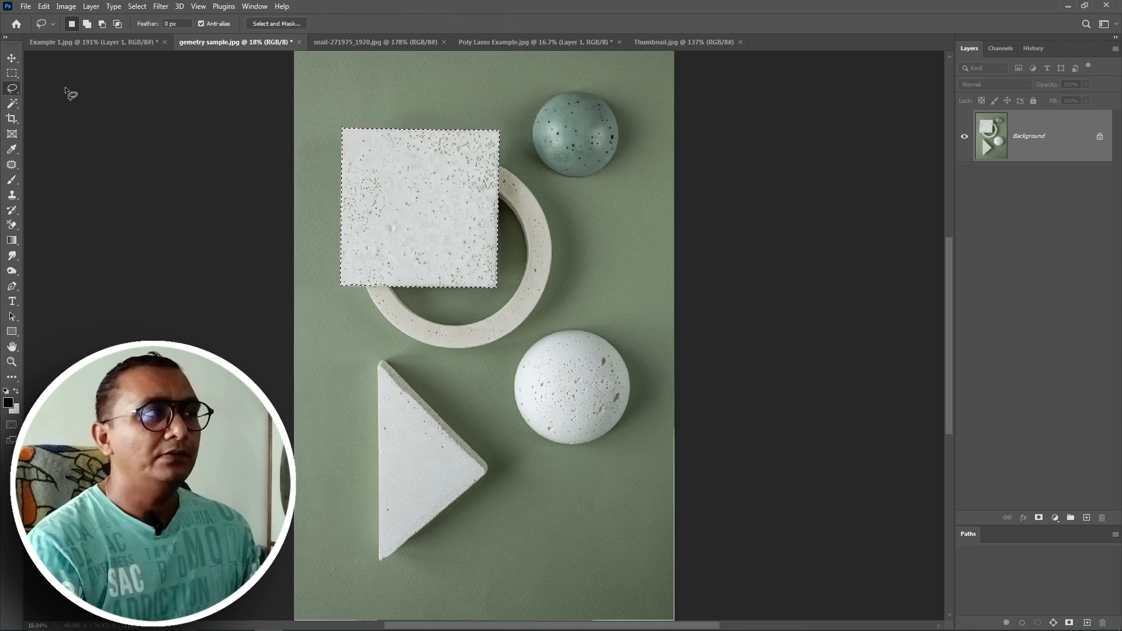
pyautogui.rightClick(13, 89)
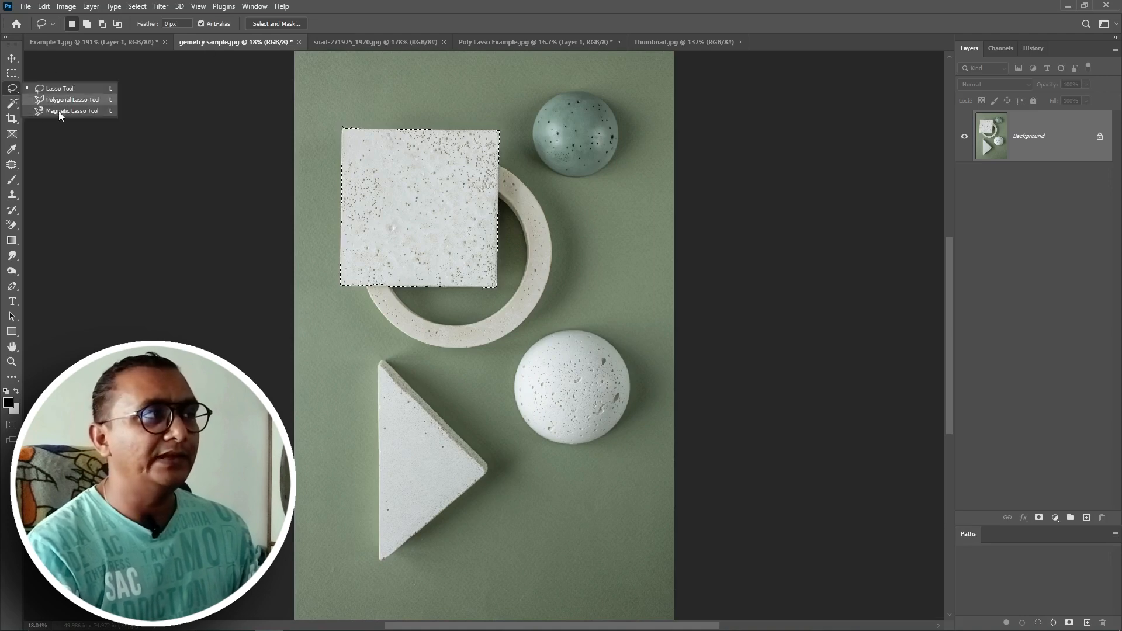
pyautogui.click(59, 111)
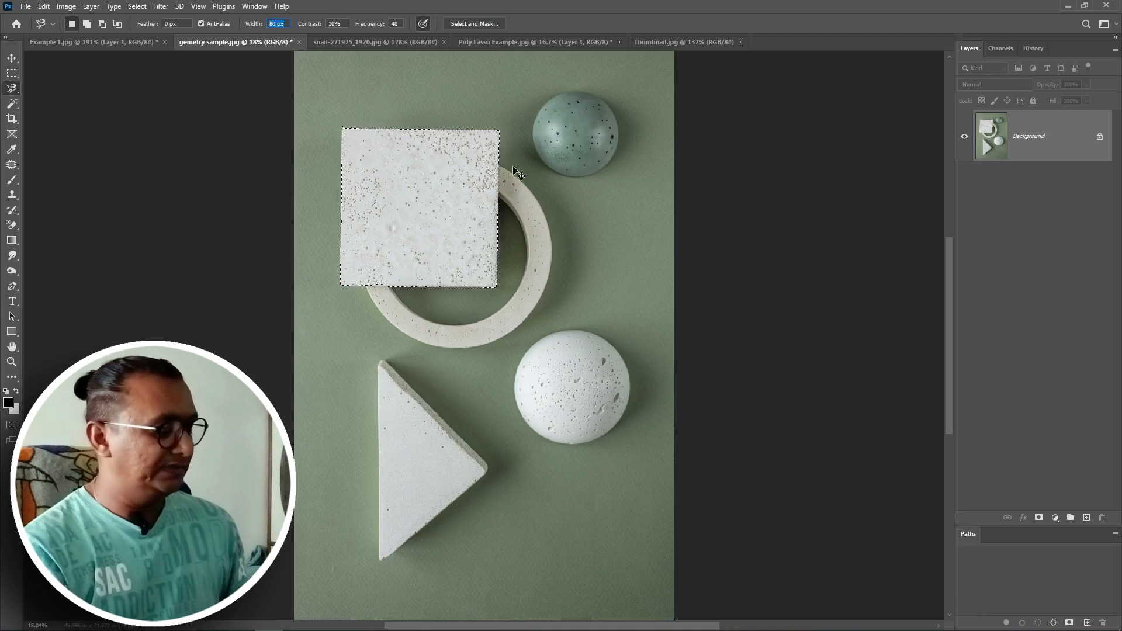
# Deselect the square, set the Magnetic Lasso width to 10 px, and trace loosely around the square again
pyautogui.hotkey('ctrl', 'd')
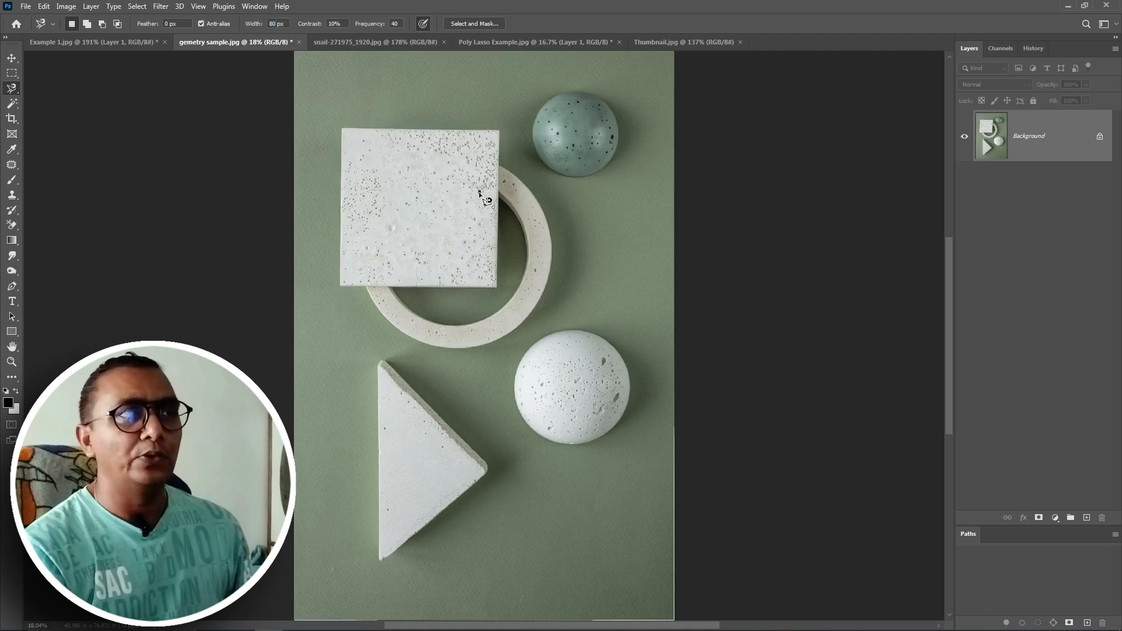
pyautogui.scroll(1, 485, 200)
pyautogui.write('10')
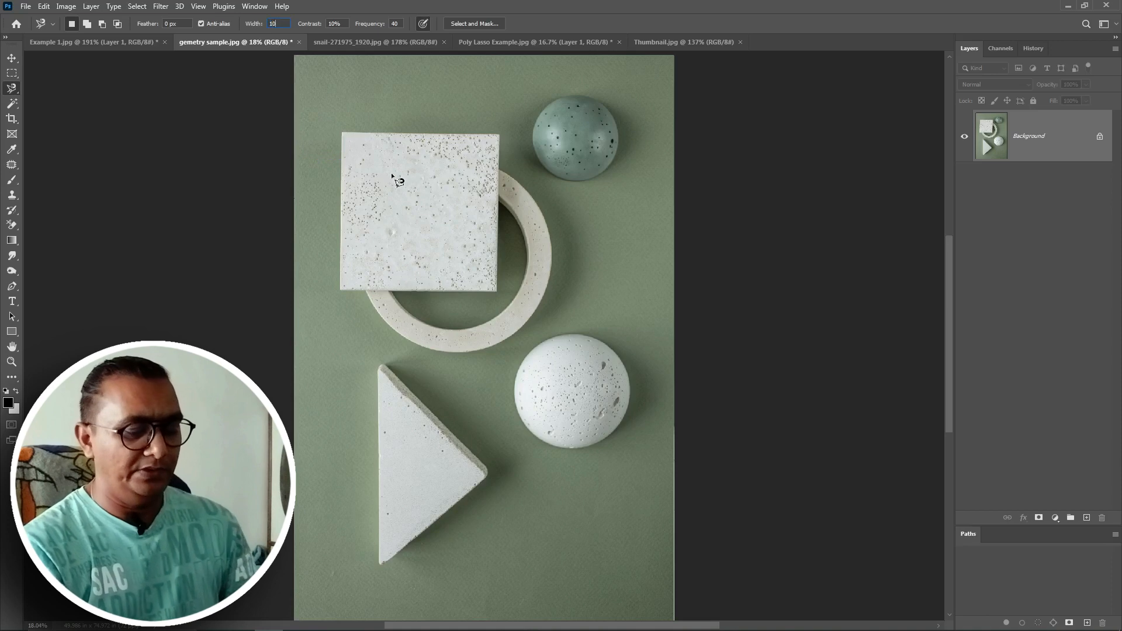
pyautogui.click(341, 133)
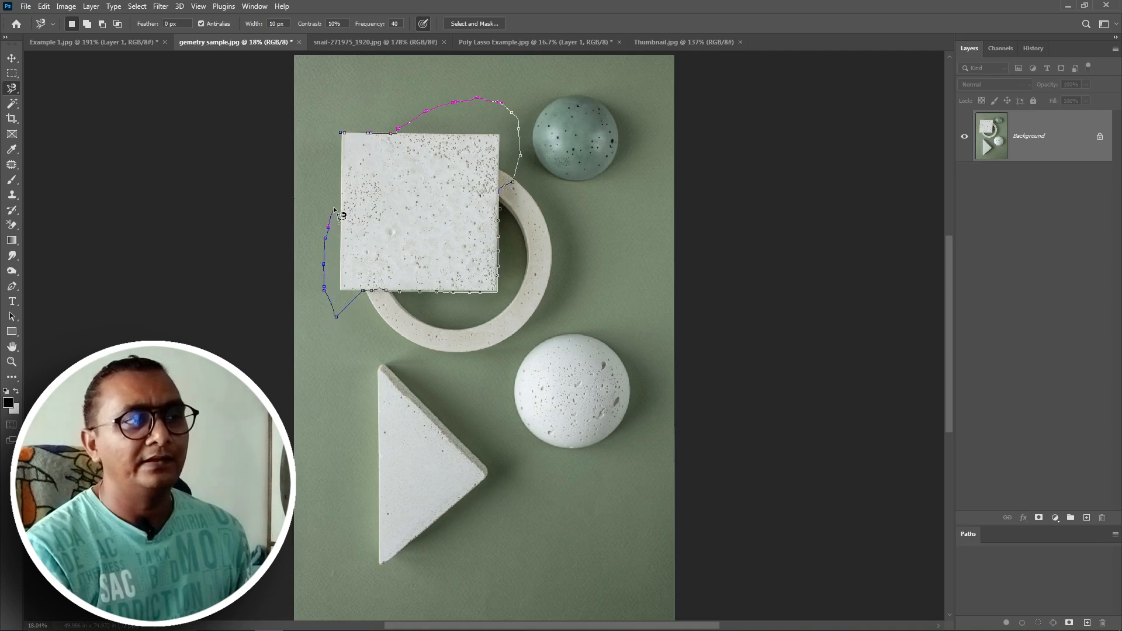
pyautogui.click(343, 136)
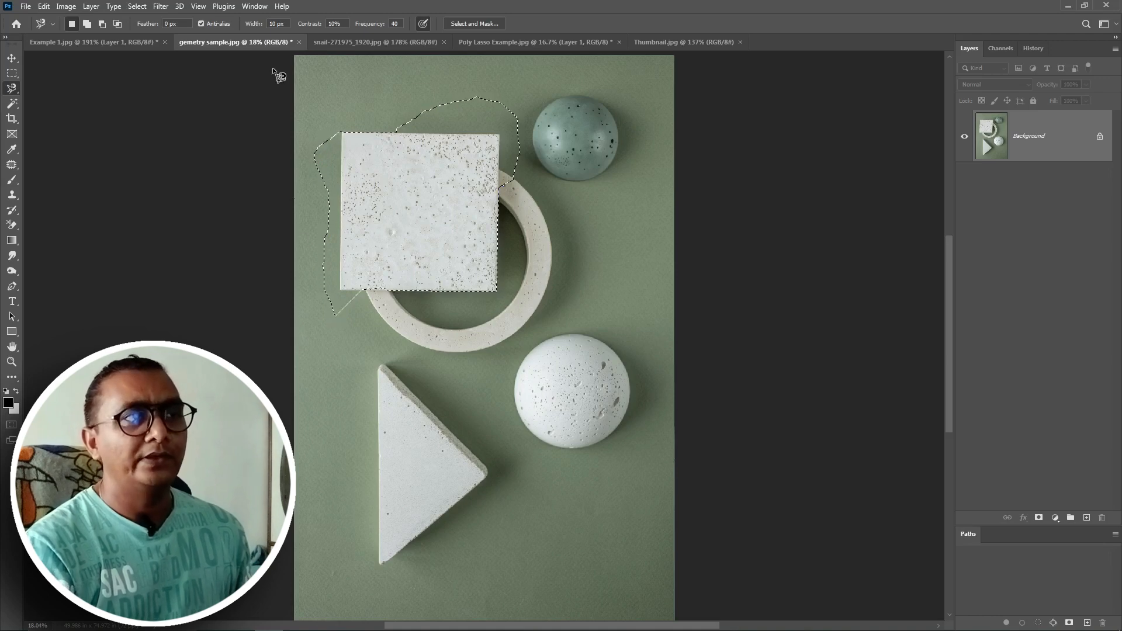
# Set the Magnetic Lasso width to 80 px, trace loosely around the white square, and deselect it
pyautogui.click(250, 26)
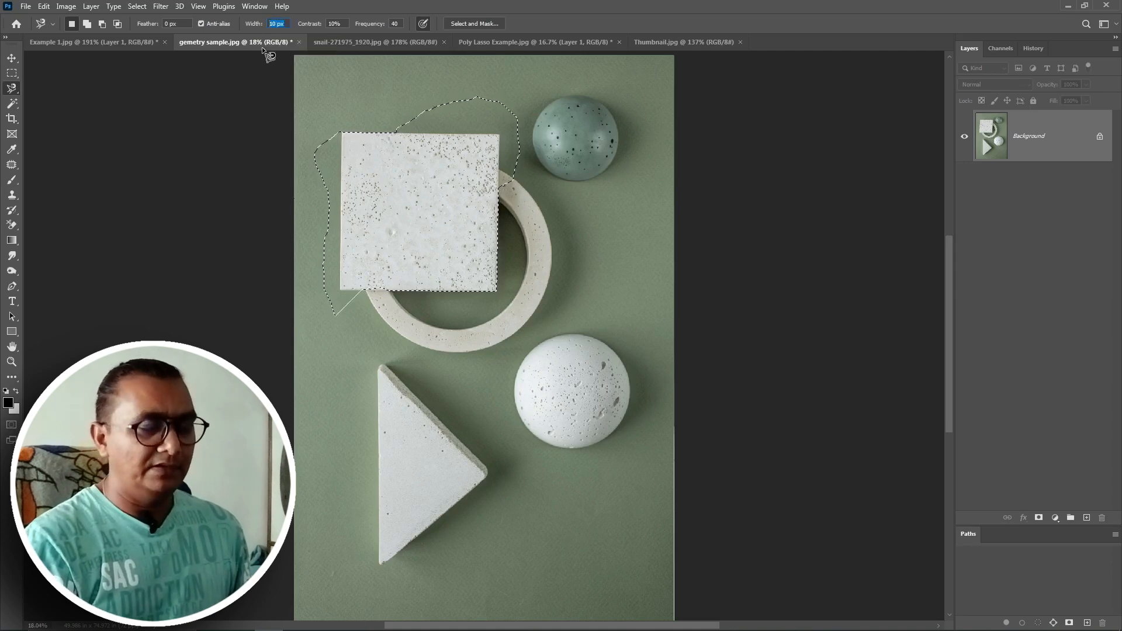
pyautogui.moveTo(262, 27); pyautogui.dragTo(300, 29)
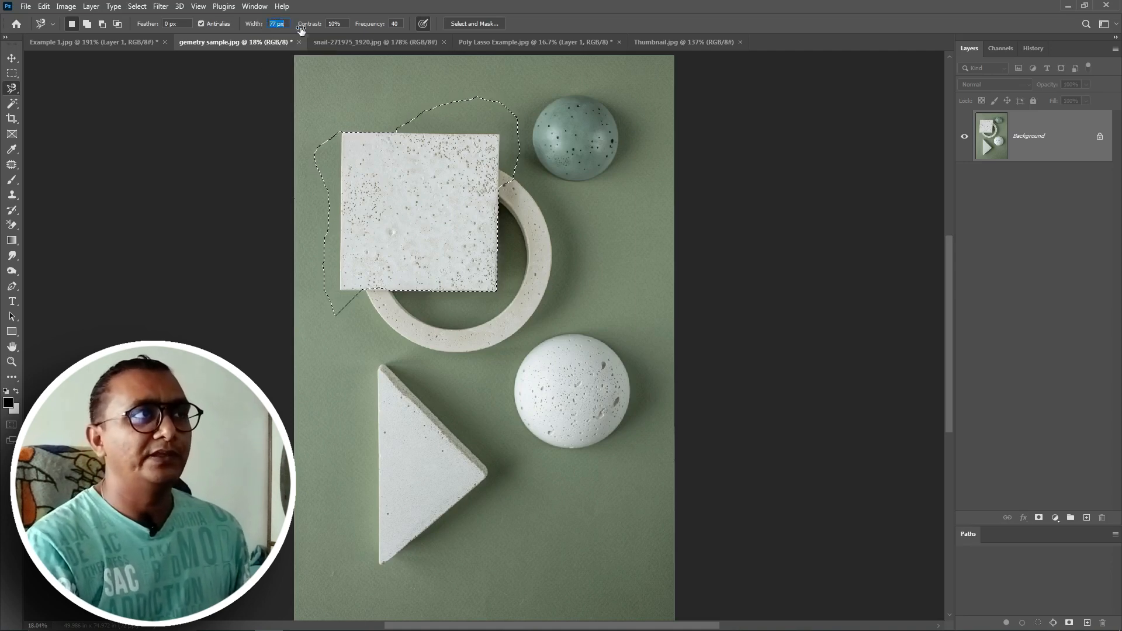
pyautogui.click(647, 170)
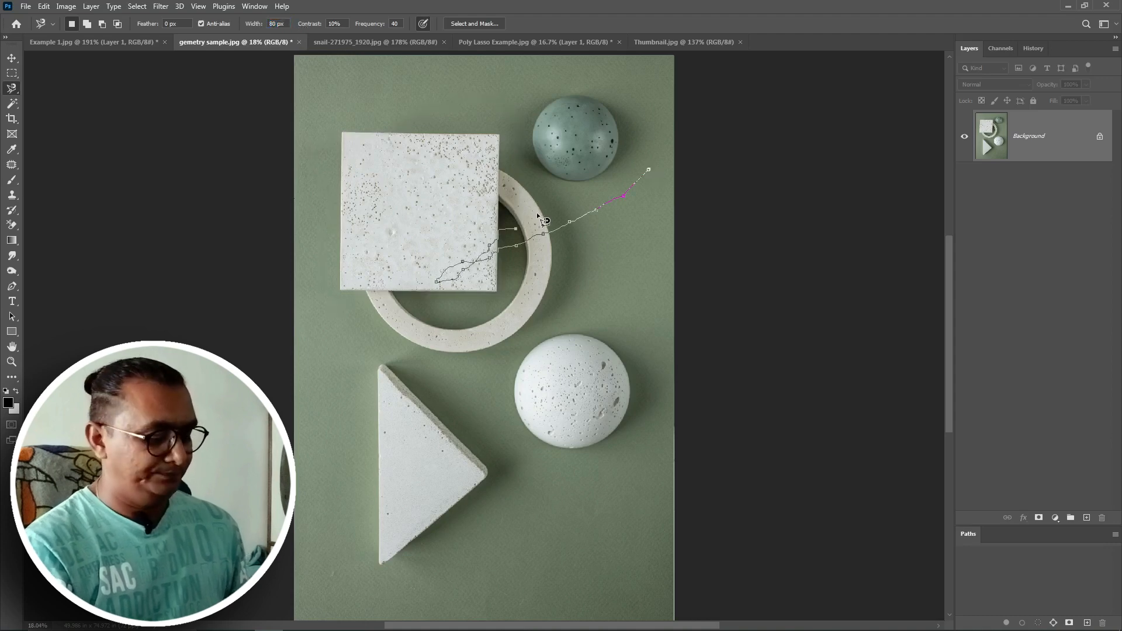
pyautogui.press('Escape')
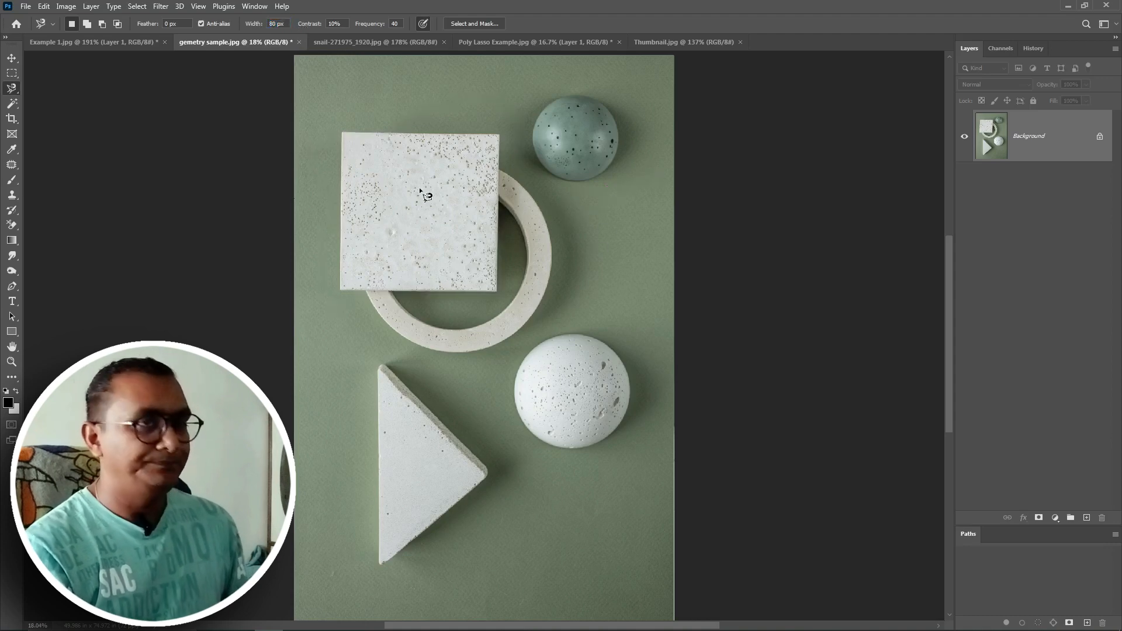
pyautogui.click(341, 131)
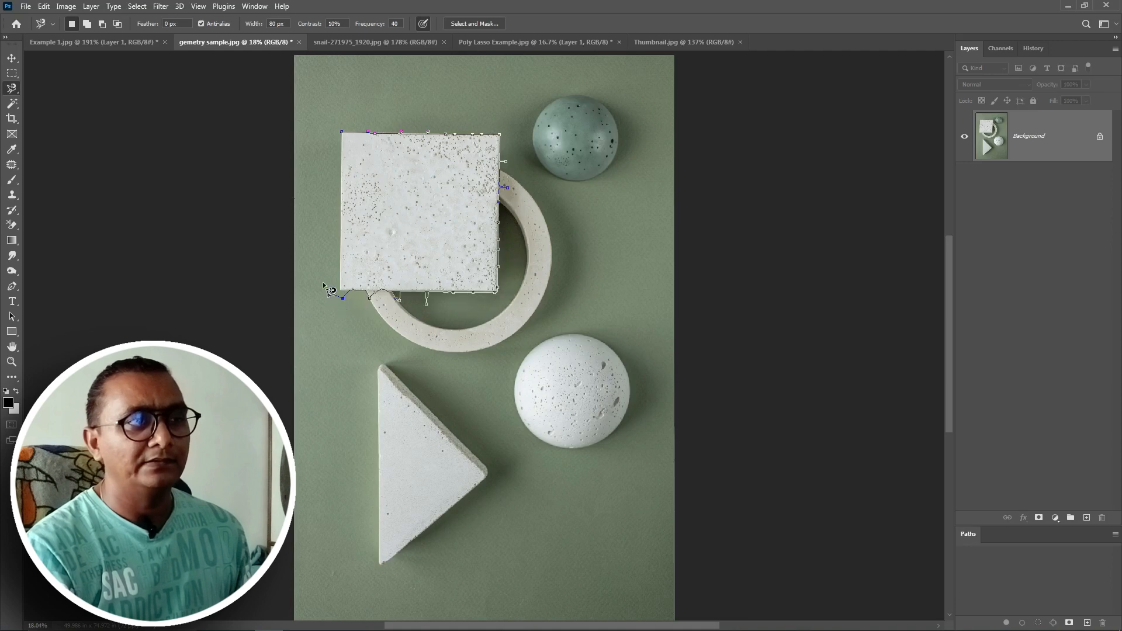
pyautogui.click(342, 133)
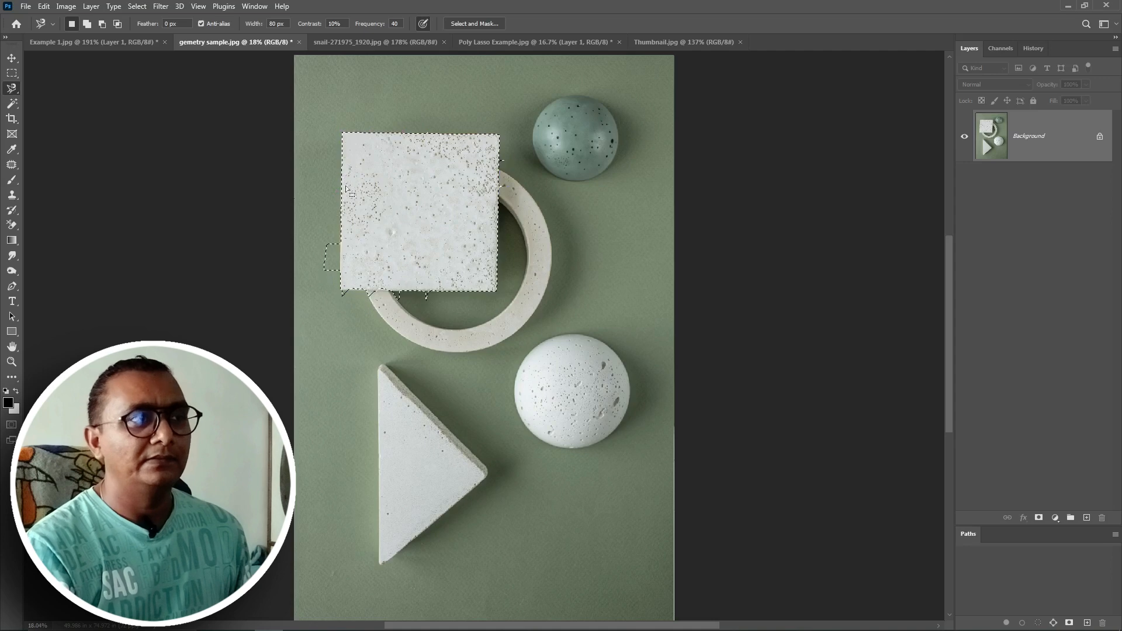
pyautogui.hotkey('ctrl', 'd')
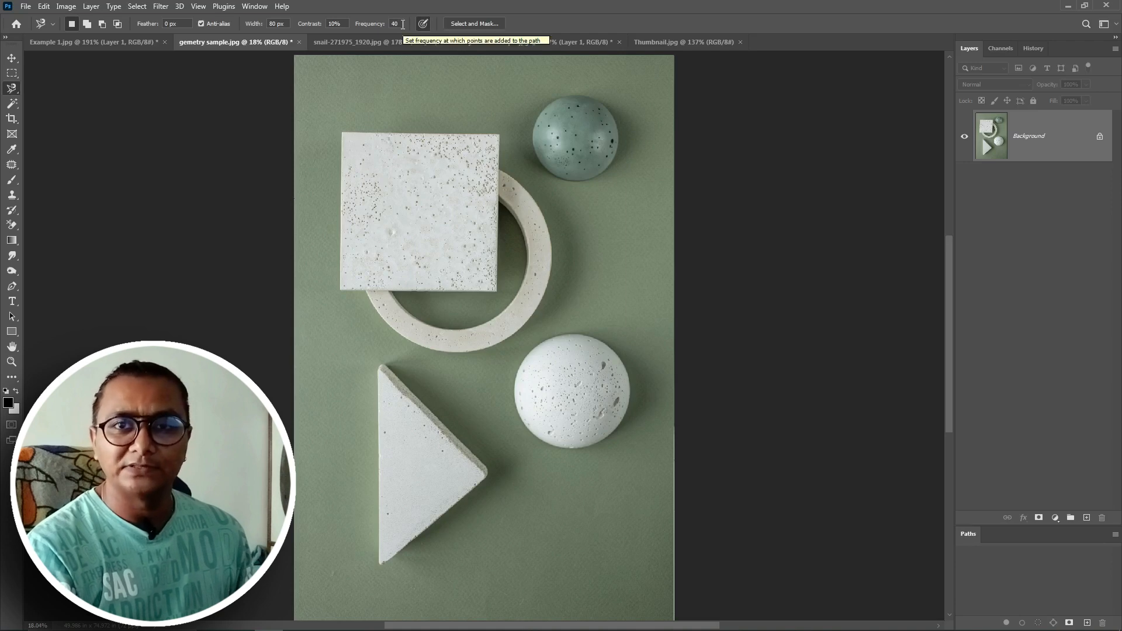
# Set the Magnetic Lasso frequency to 80 and select the white triangle by tracing its edges
pyautogui.click(384, 27)
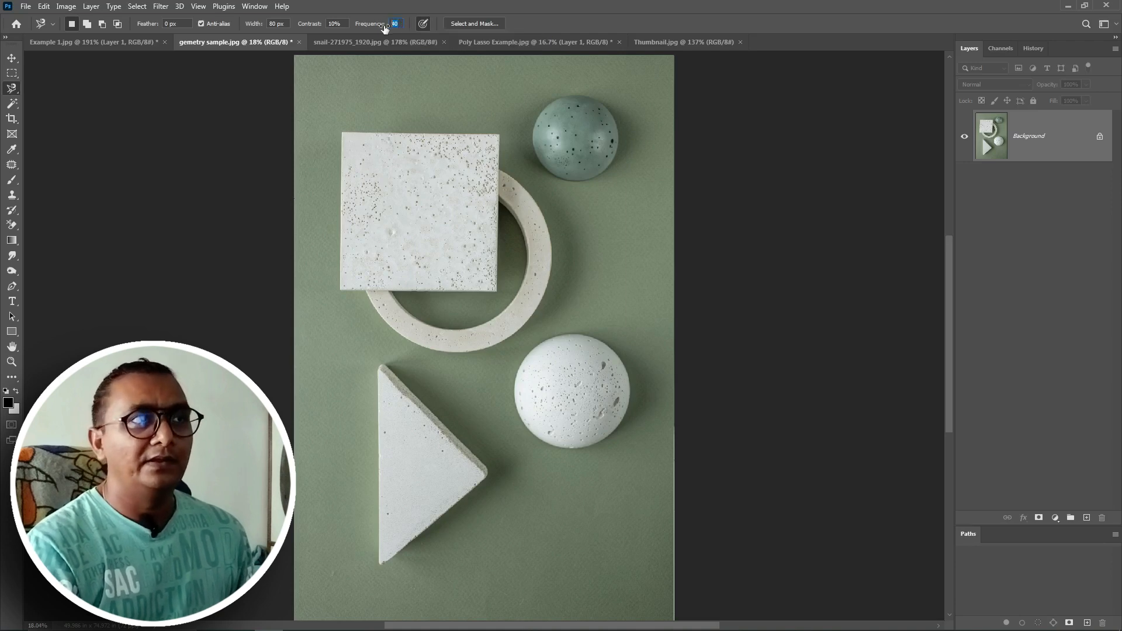
pyautogui.moveTo(370, 28); pyautogui.dragTo(392, 28)
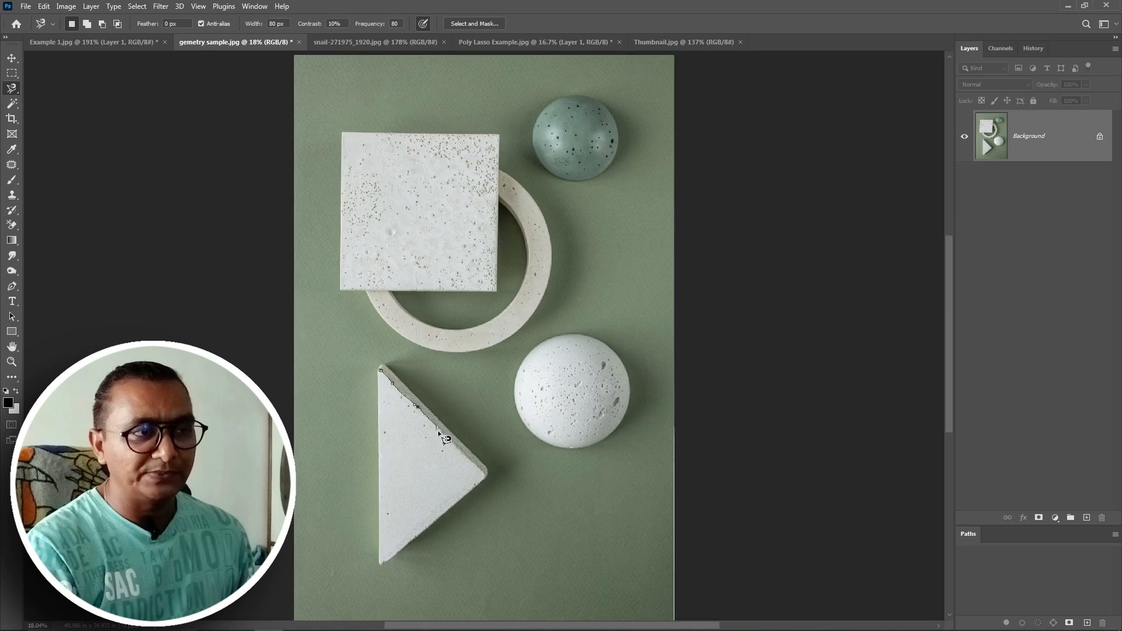
pyautogui.click(486, 476)
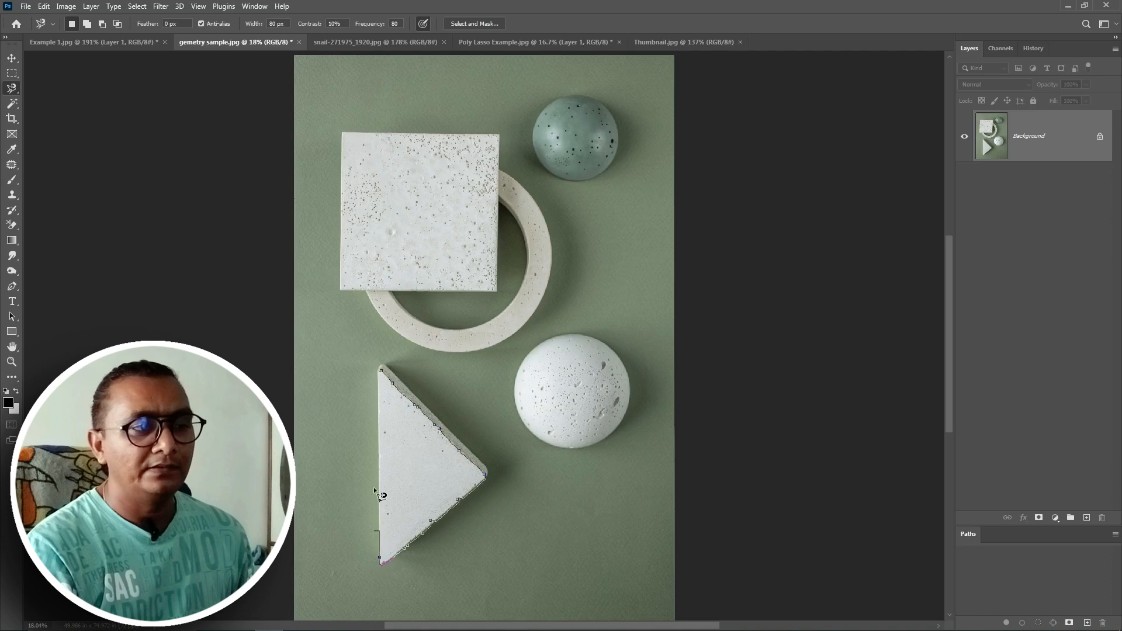
pyautogui.click(382, 374)
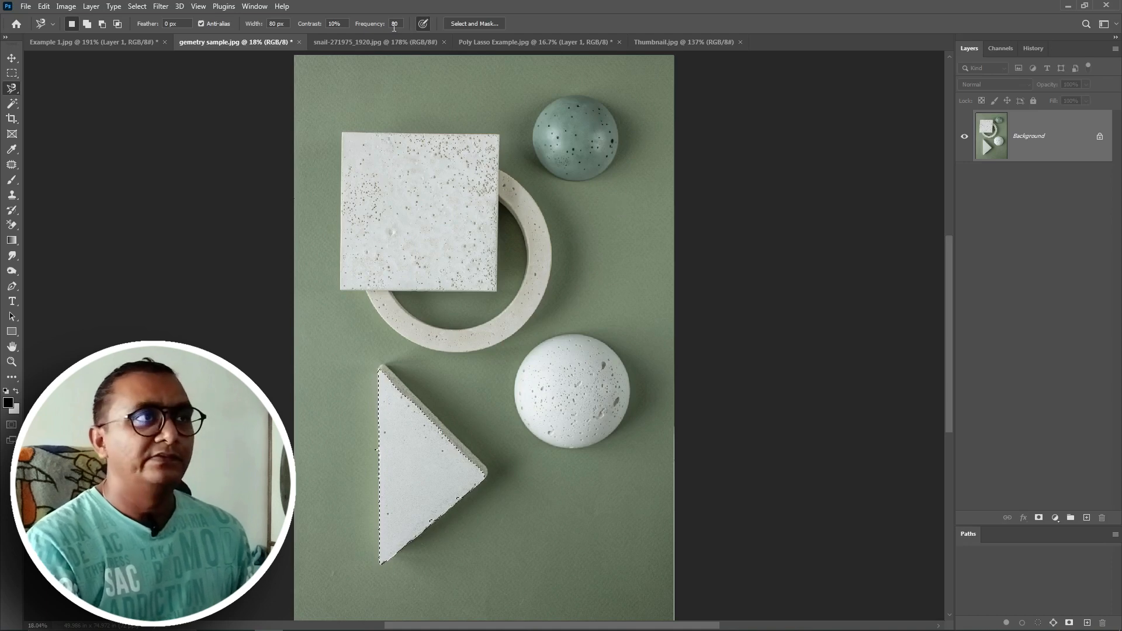
# Set the Magnetic Lasso frequency to 25, clear the selection, and trace around the white triangle again
pyautogui.moveTo(380, 26); pyautogui.dragTo(371, 27)
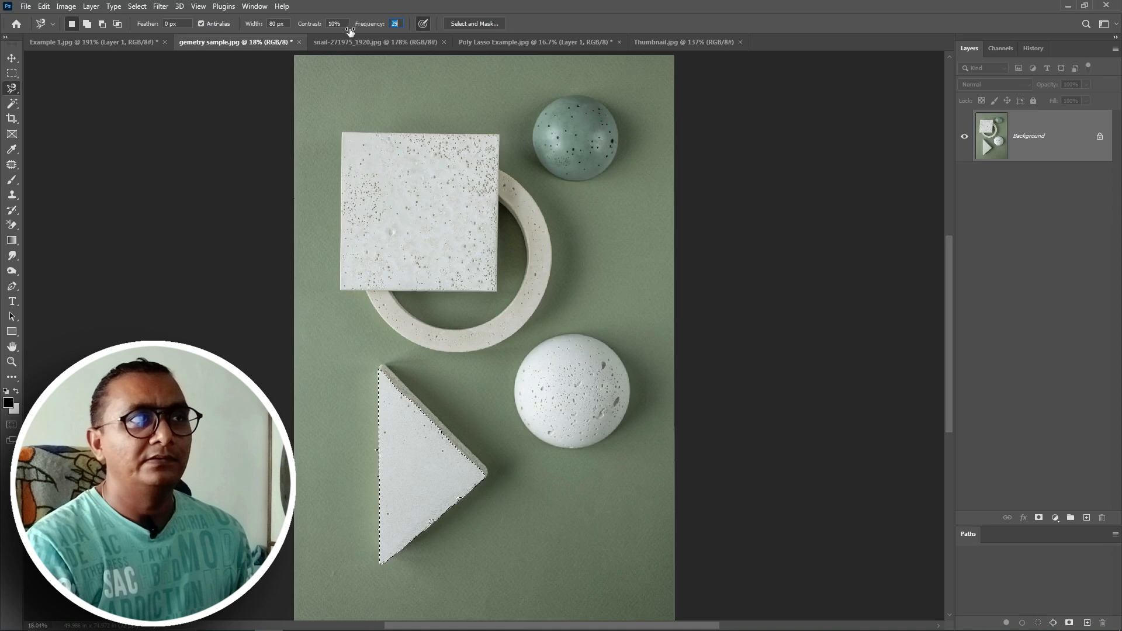
pyautogui.moveTo(347, 30); pyautogui.dragTo(345, 29)
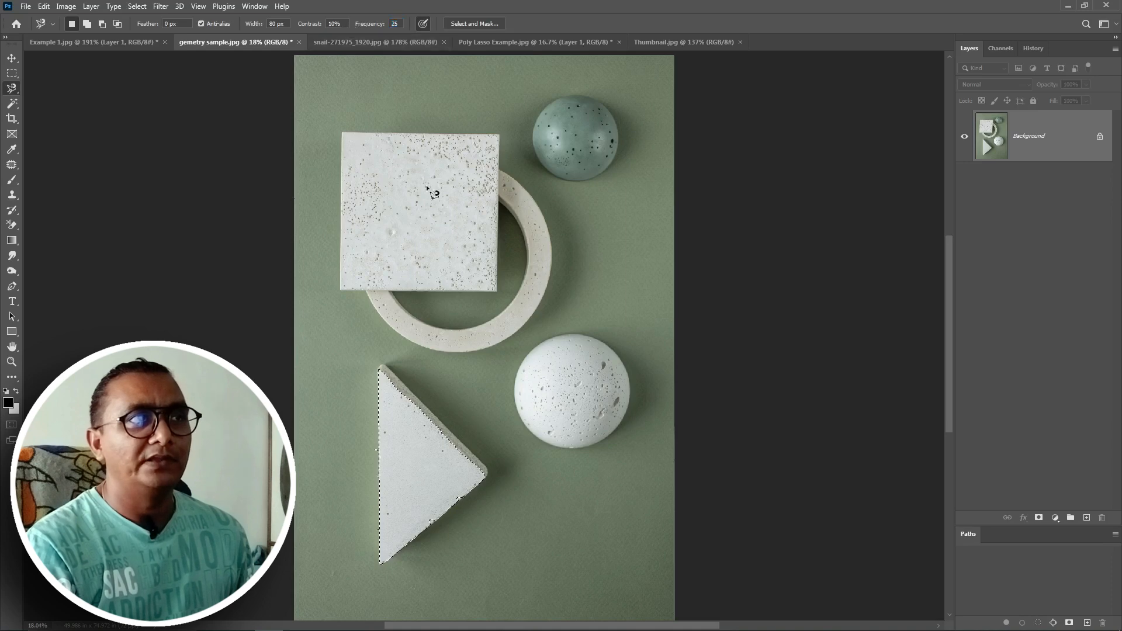
pyautogui.hotkey('ctrl', 'd')
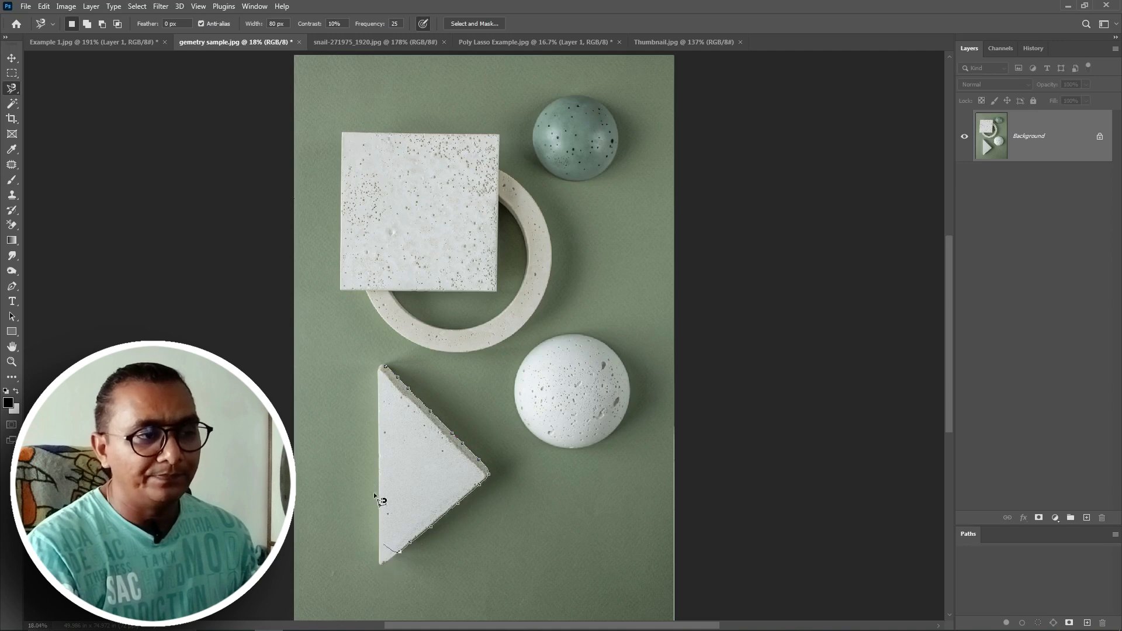
pyautogui.click(380, 374)
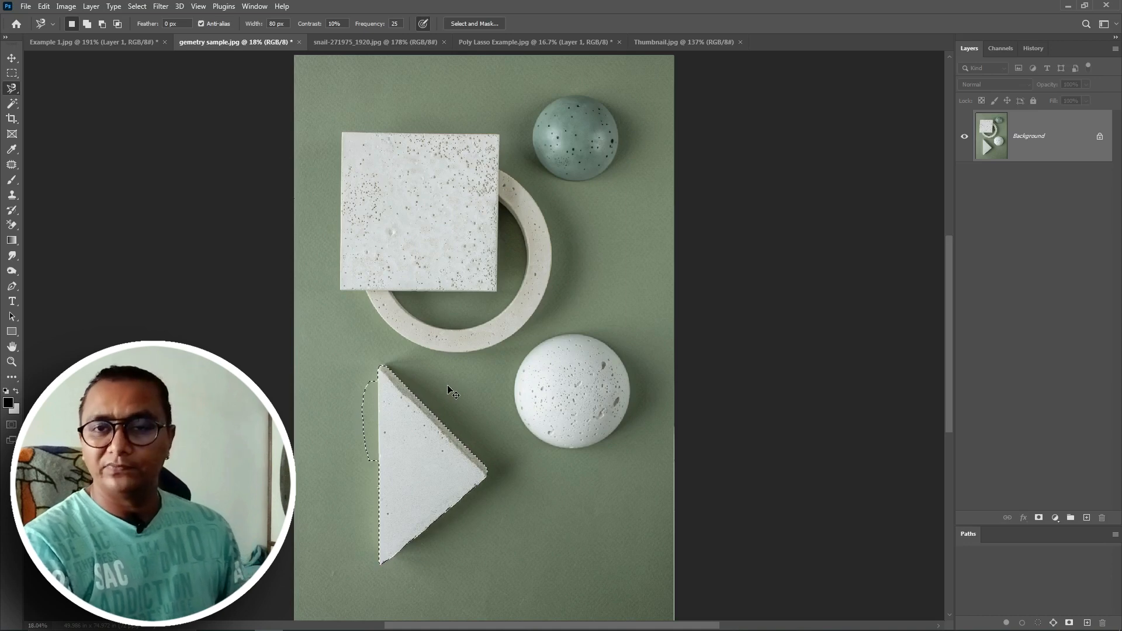
# Clear the triangle selection and select the white square corner by corner with the Polygonal Lasso tool
pyautogui.hotkey('ctrl', 'd')
pyautogui.press('v')
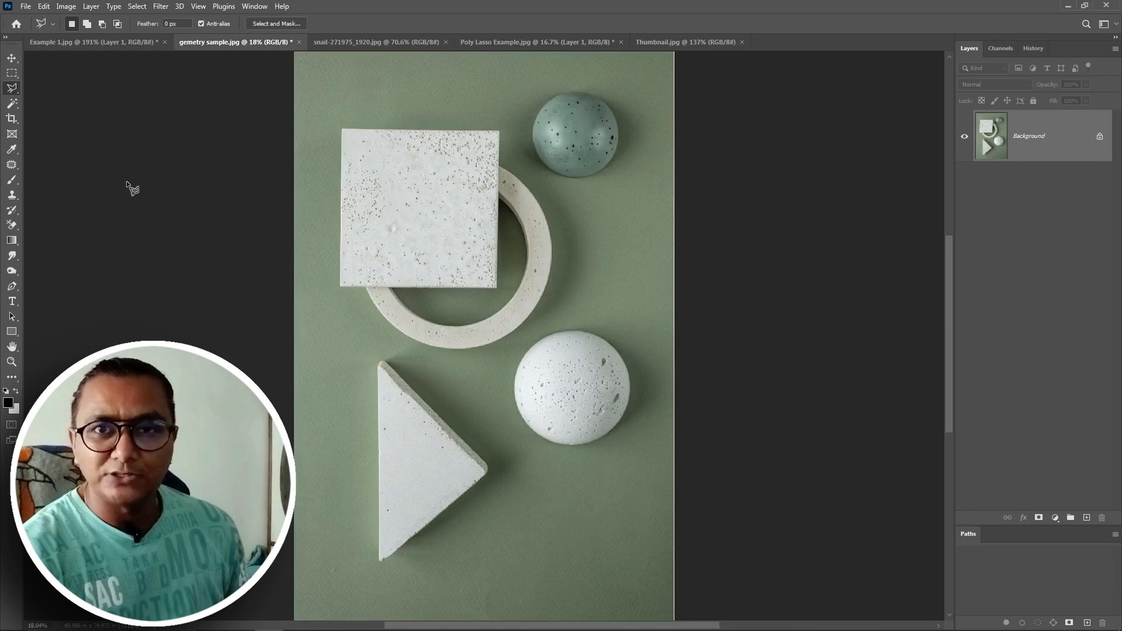
pyautogui.rightClick(16, 89)
pyautogui.click(42, 99)
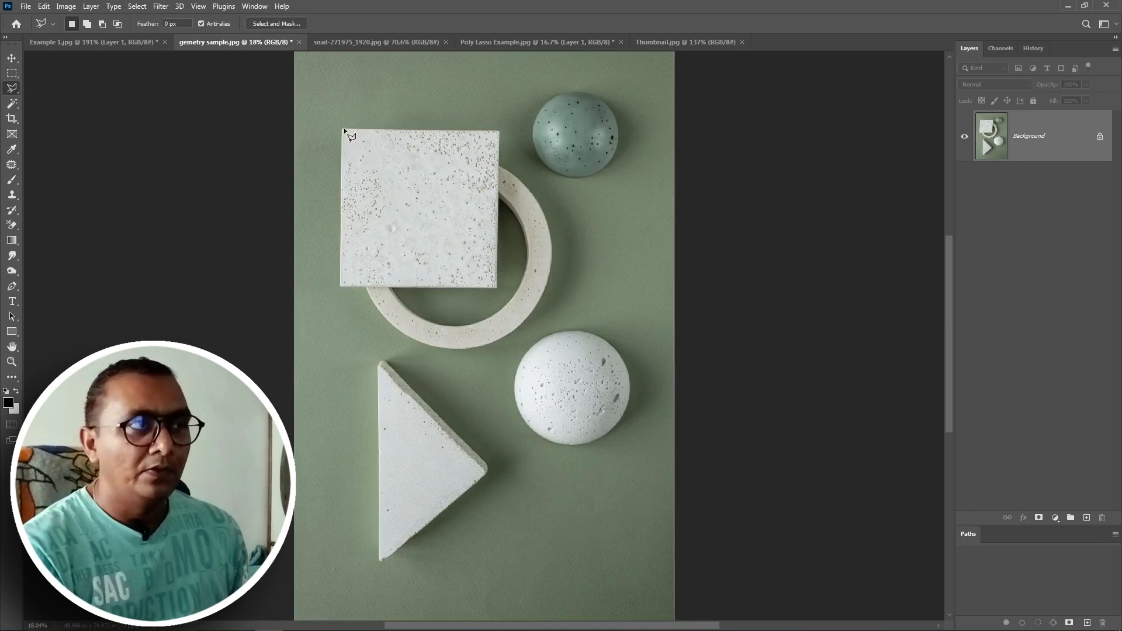
pyautogui.click(500, 129)
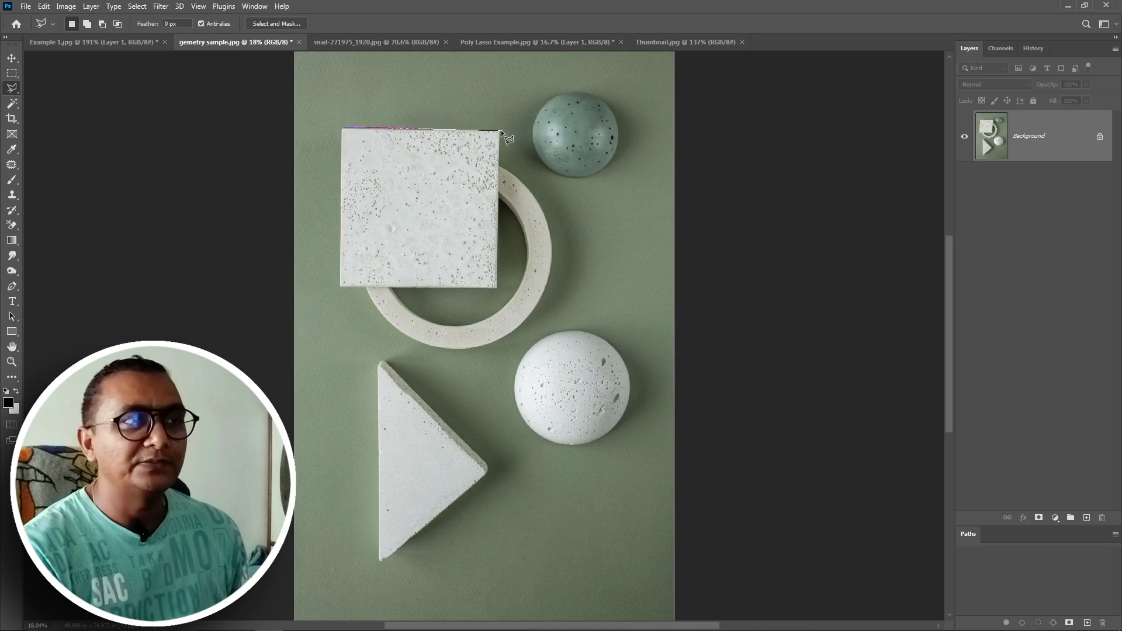
pyautogui.click(498, 288)
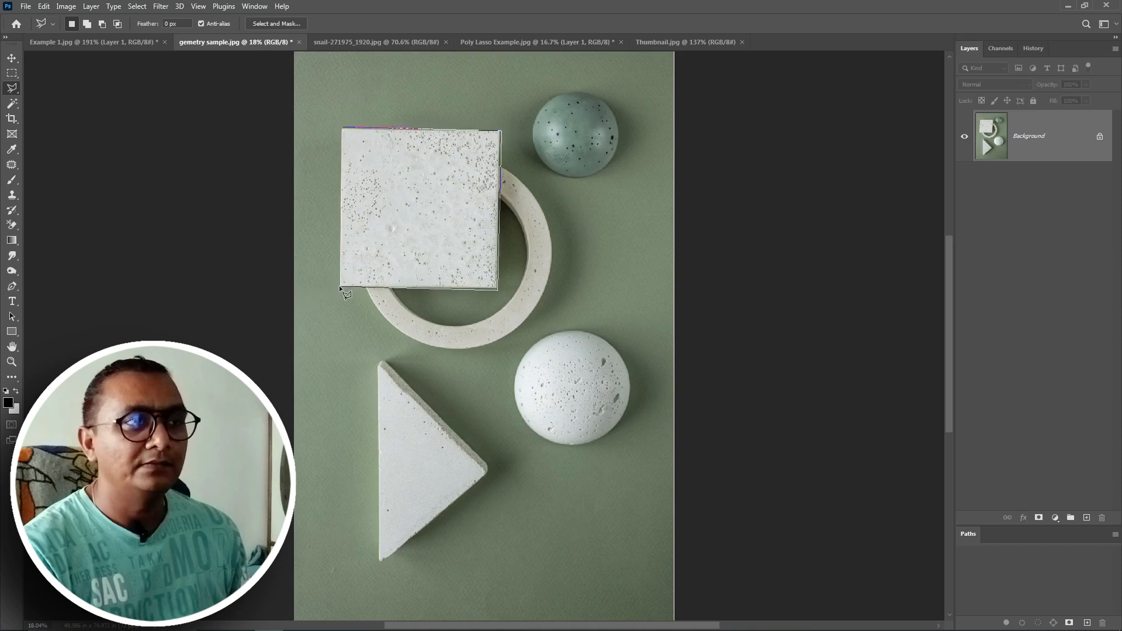
pyautogui.click(339, 286)
pyautogui.click(342, 130)
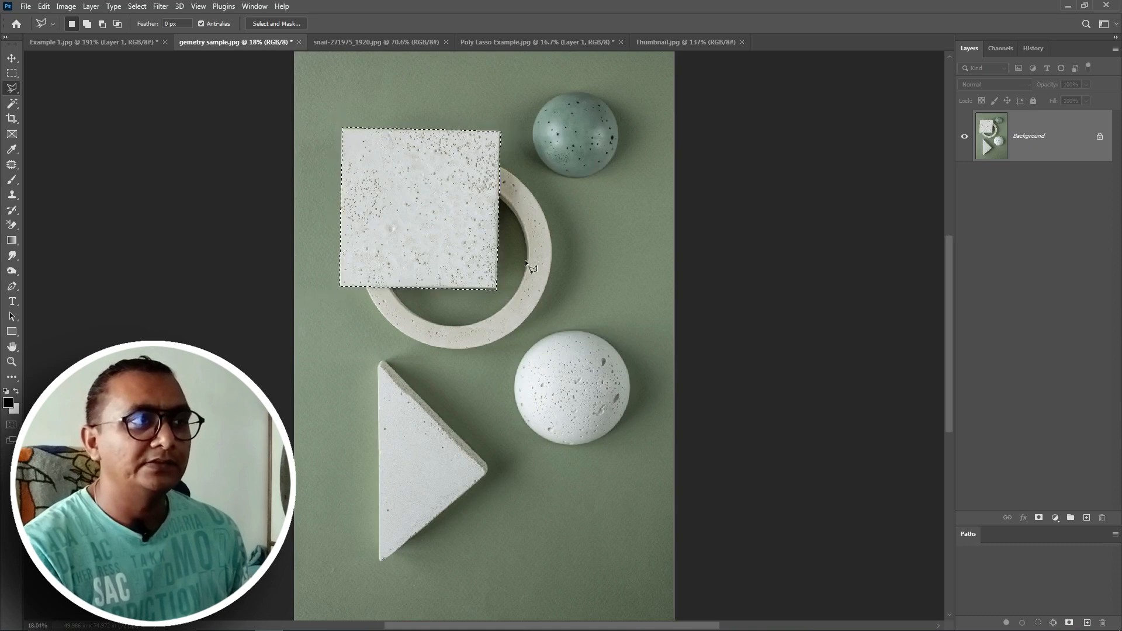
# Convert the square selection into a work path with a tolerance of 2.0 pixels and load that path as a selection
pyautogui.rightClick(399, 184)
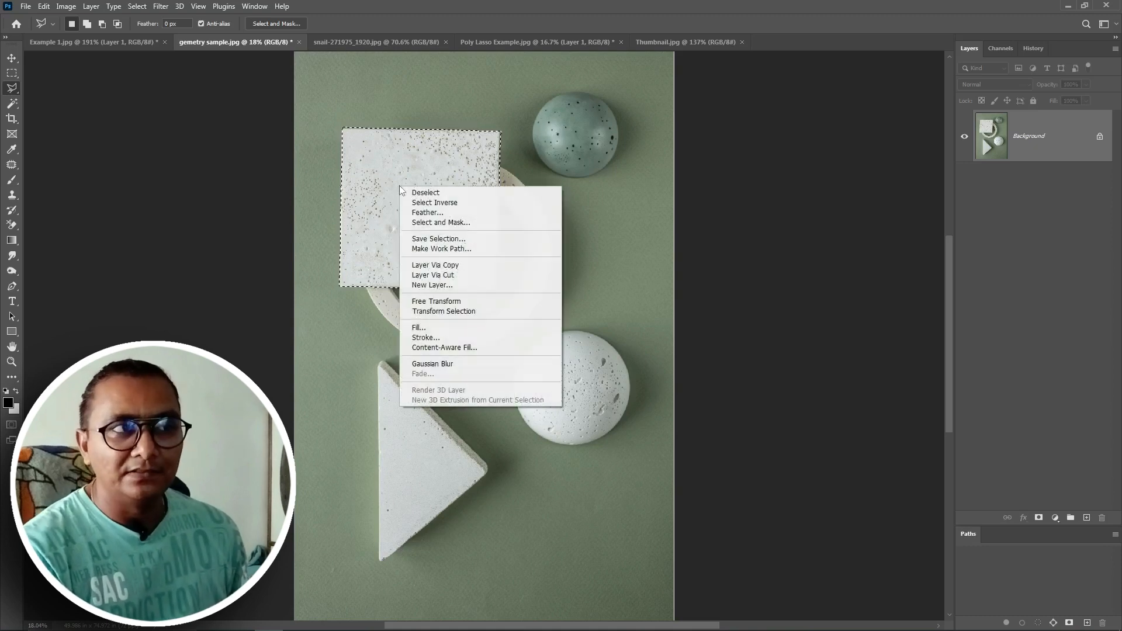
pyautogui.click(451, 257)
pyautogui.moveTo(535, 173); pyautogui.dragTo(536, 241)
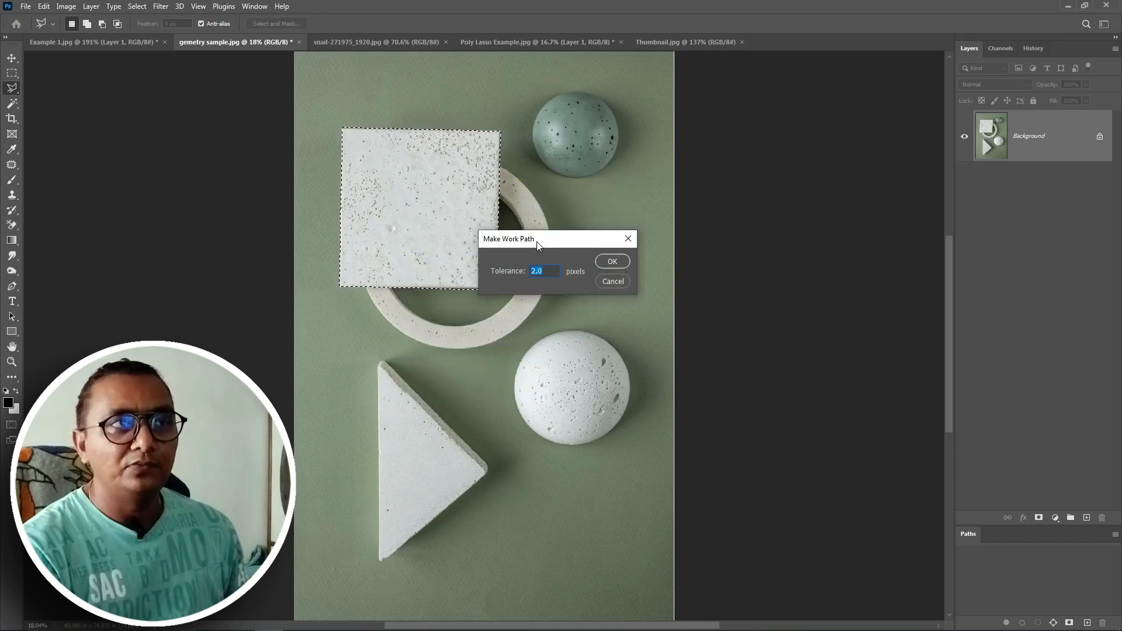
pyautogui.click(602, 261)
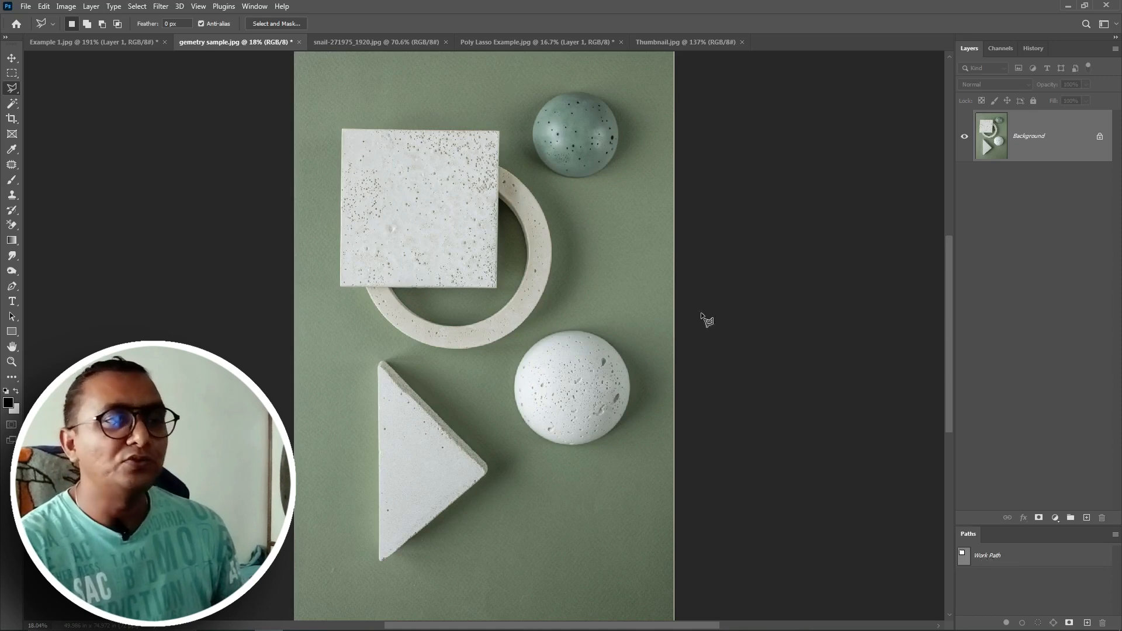
pyautogui.keyDown('ctrl'); pyautogui.click(962, 560); pyautogui.keyUp('ctrl')
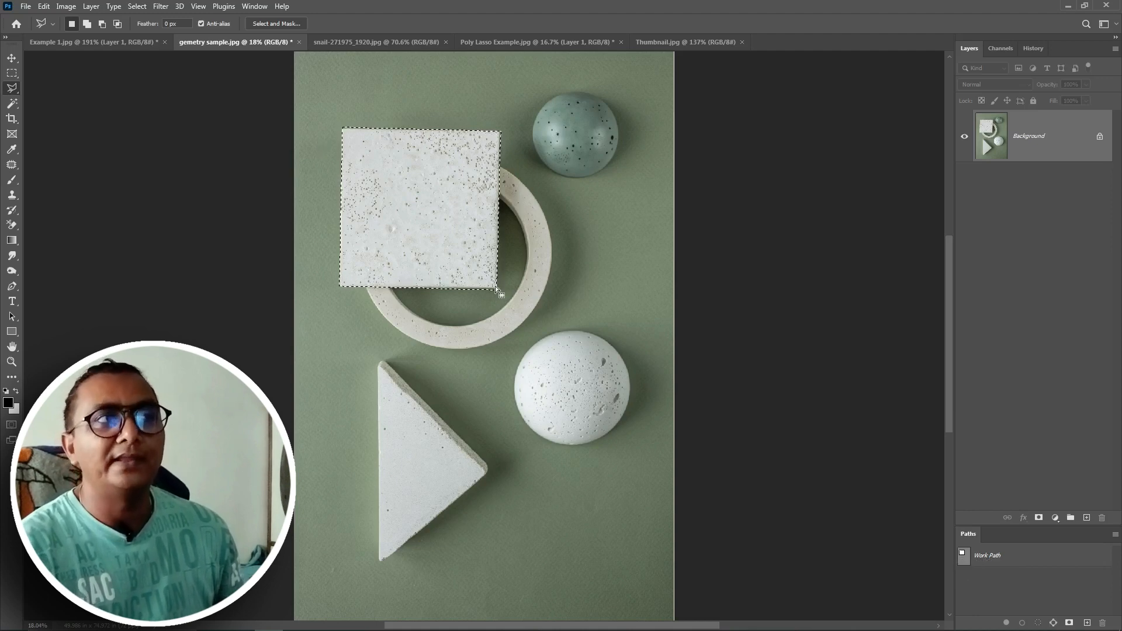